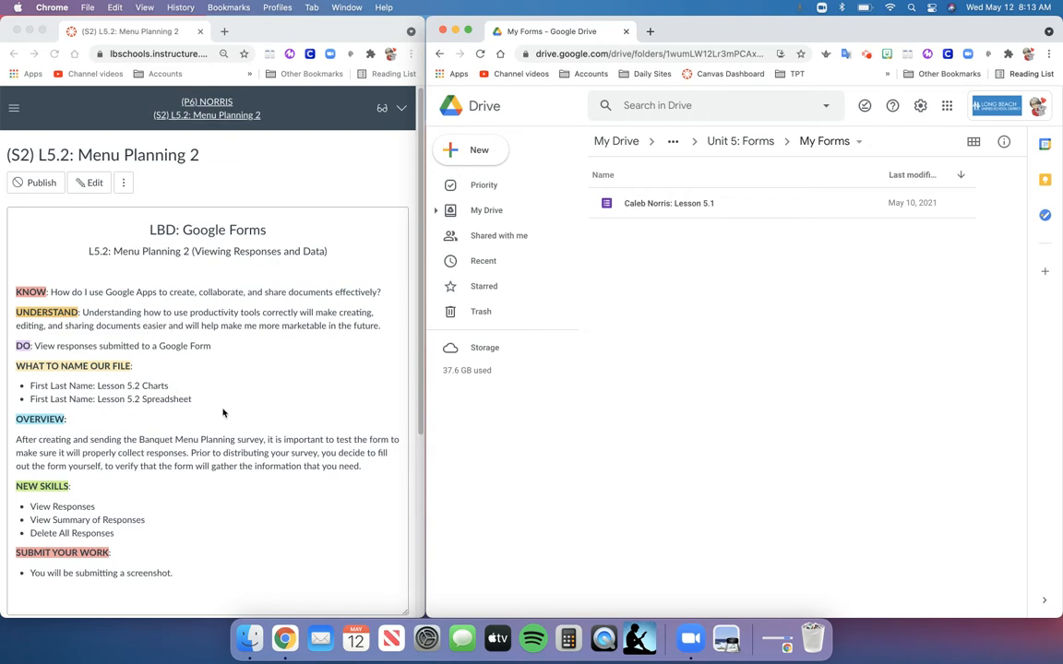
# - Review the assignment instructions, open the Lesson 5.1 form from My Forms, and view its response summary
pyautogui.scroll(-2, 239, 413)
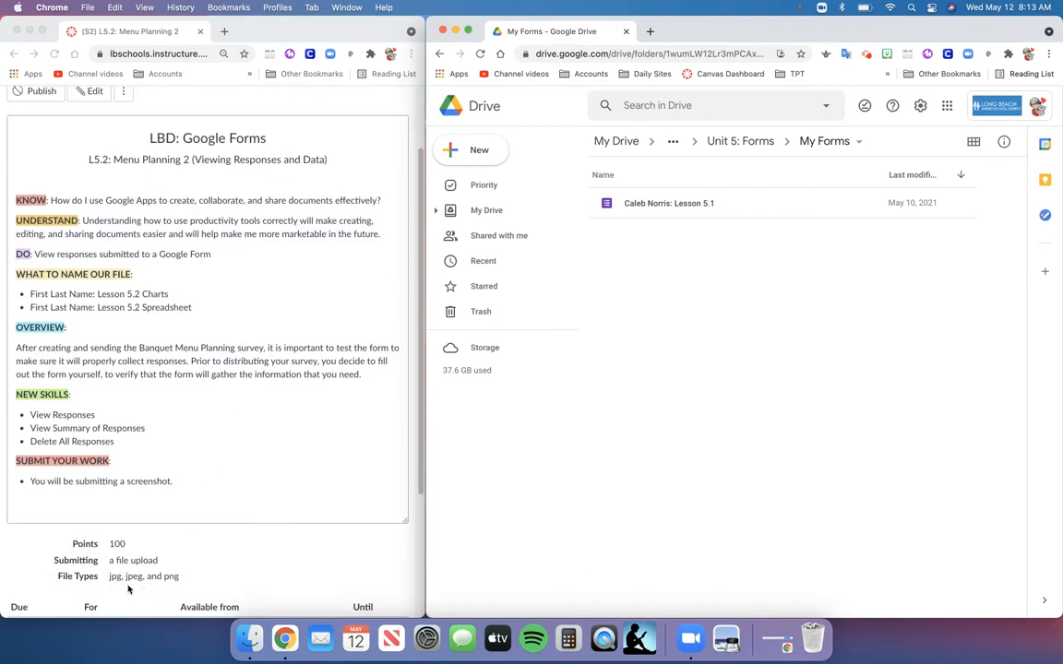
pyautogui.scroll(2, 277, 441)
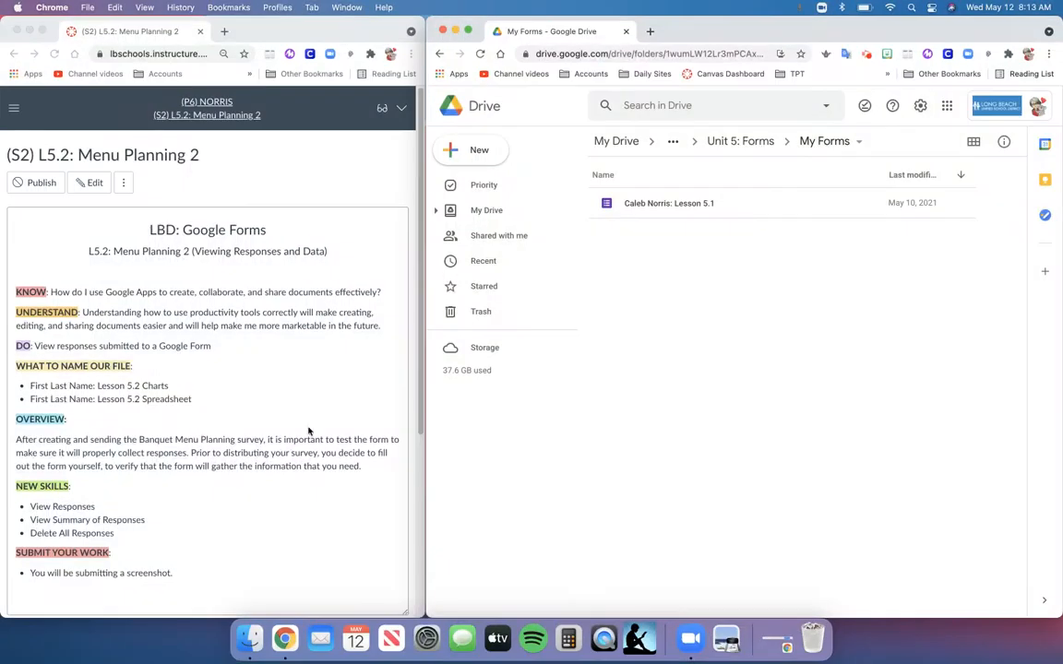
pyautogui.doubleClick(662, 203)
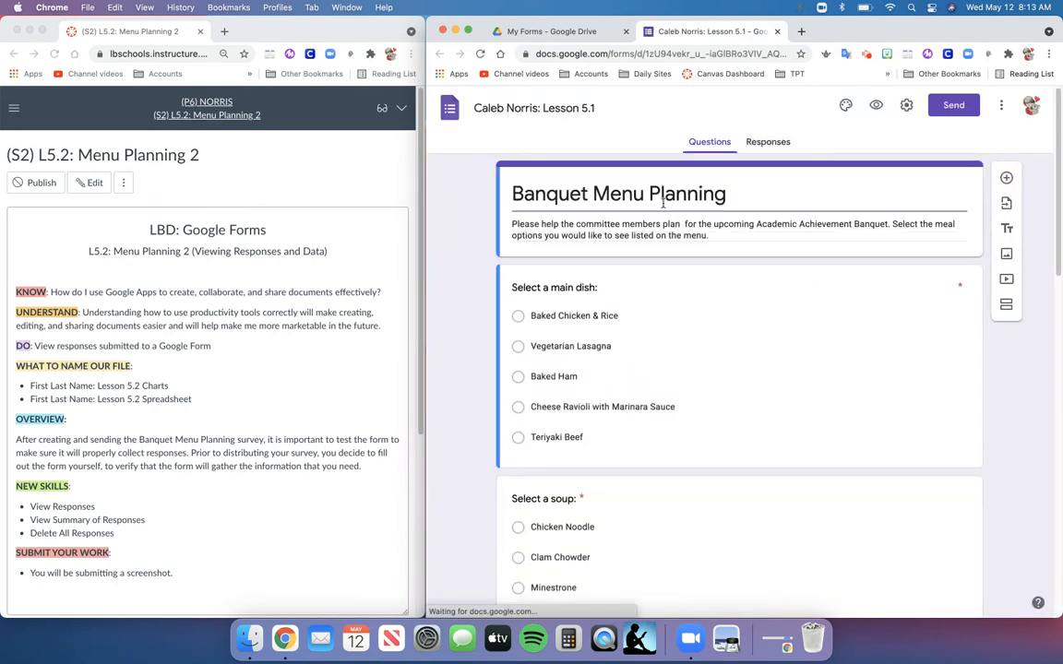
pyautogui.click(757, 144)
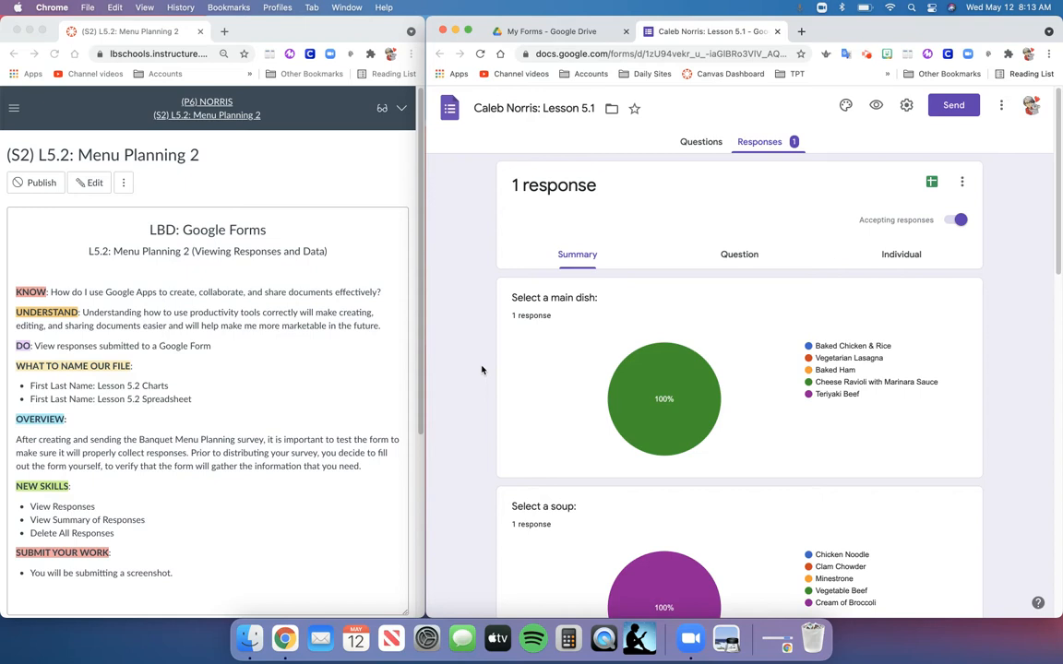
pyautogui.scroll(-1, 459, 377)
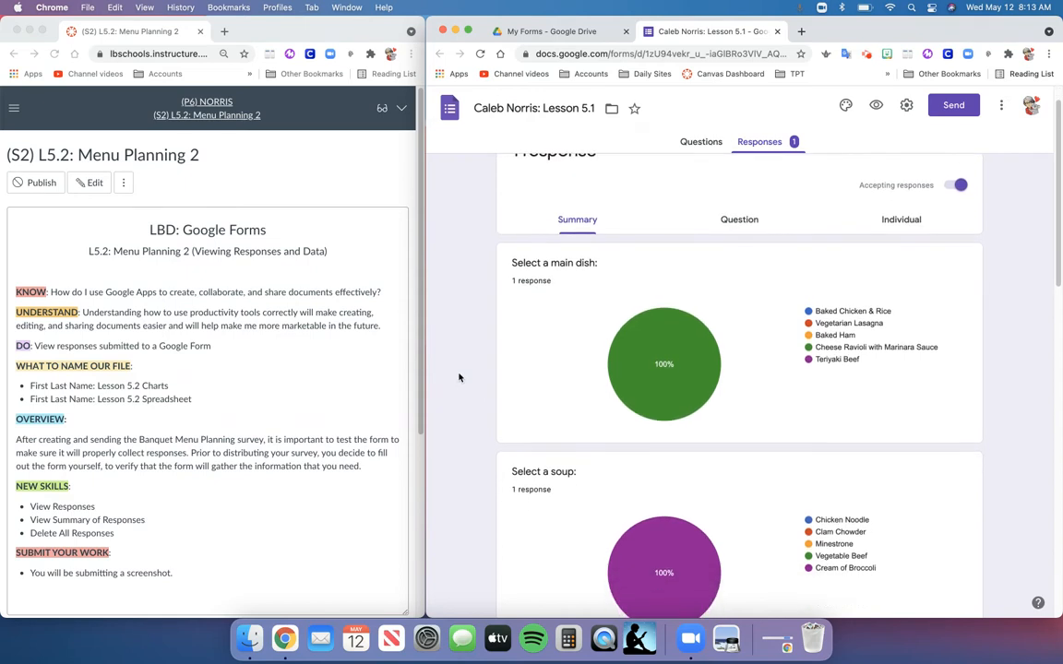
pyautogui.scroll(-1, 459, 377)
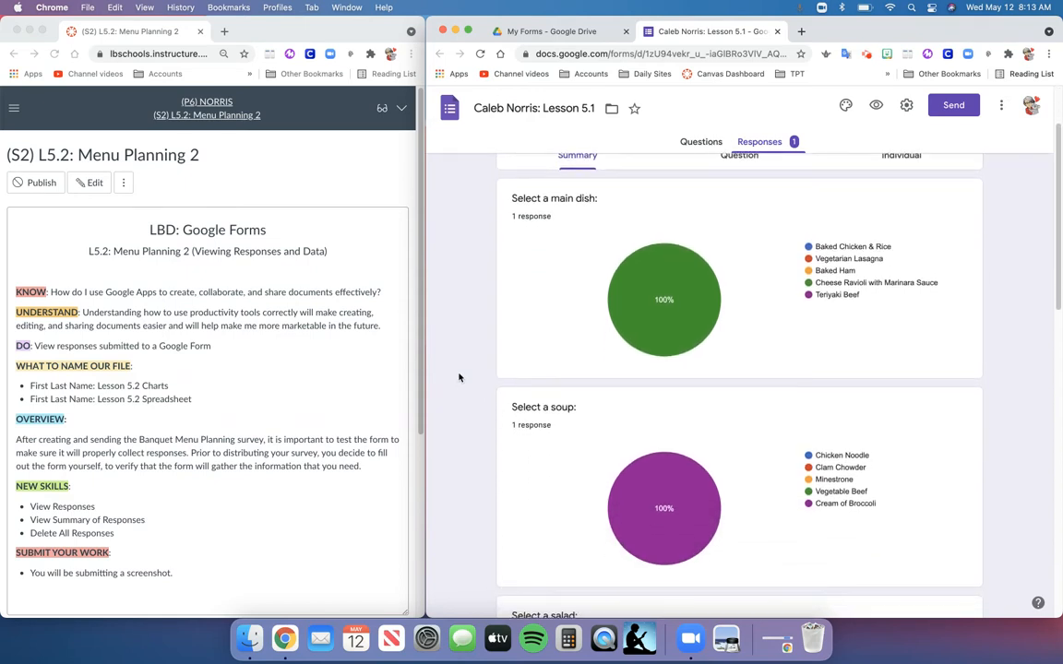
pyautogui.scroll(2, 458, 375)
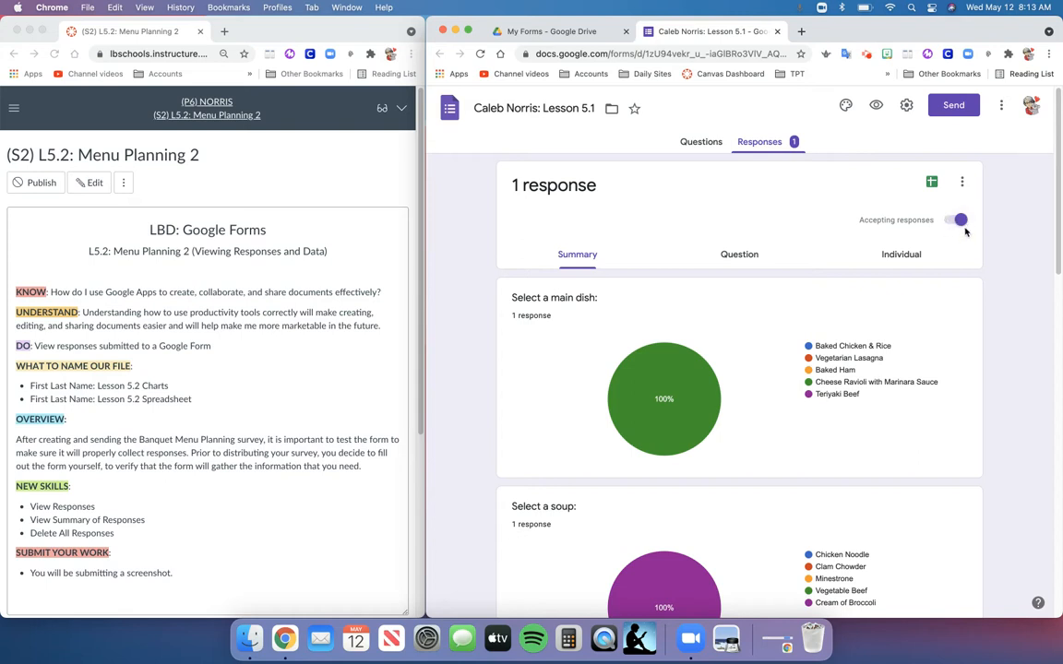
# - Preview the form and choose Baked Chicken & Rice, Chicken Noodle, Oven-Roasted Red Potatoes, California Medley and Carrot Cake
pyautogui.click(877, 107)
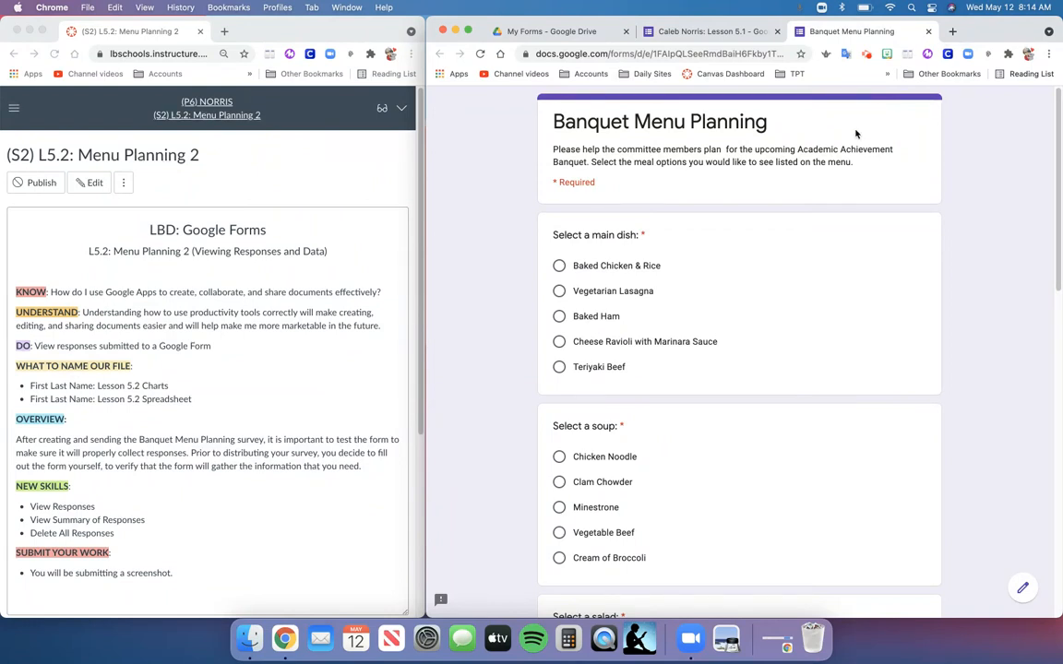
pyautogui.click(559, 268)
pyautogui.click(560, 456)
pyautogui.scroll(-5, 589, 456)
pyautogui.click(560, 458)
pyautogui.scroll(-4, 563, 452)
pyautogui.click(559, 364)
pyautogui.scroll(-2, 584, 386)
pyautogui.click(560, 384)
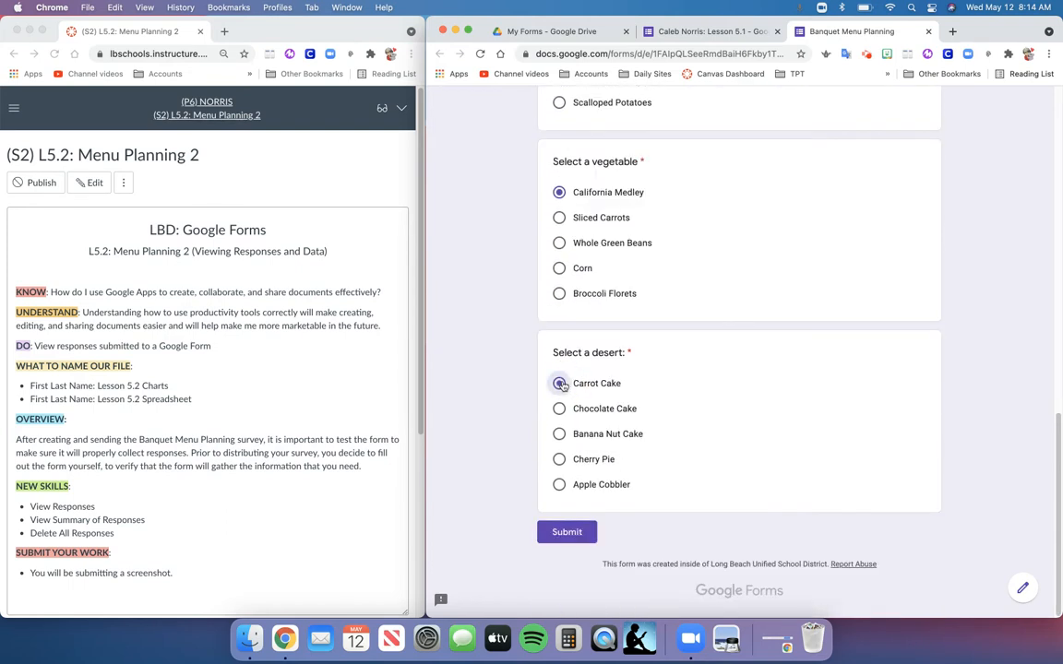
# - Answer the required salad question with Tossed Green Salad and submit the form response
pyautogui.click(565, 532)
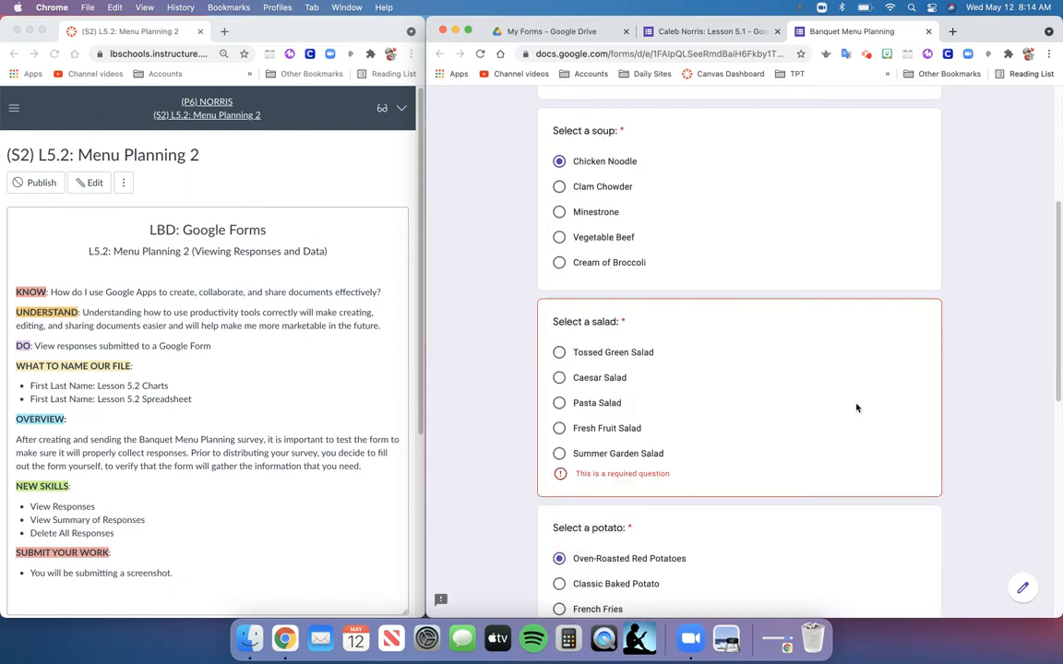
pyautogui.click(559, 353)
pyautogui.scroll(-6, 617, 393)
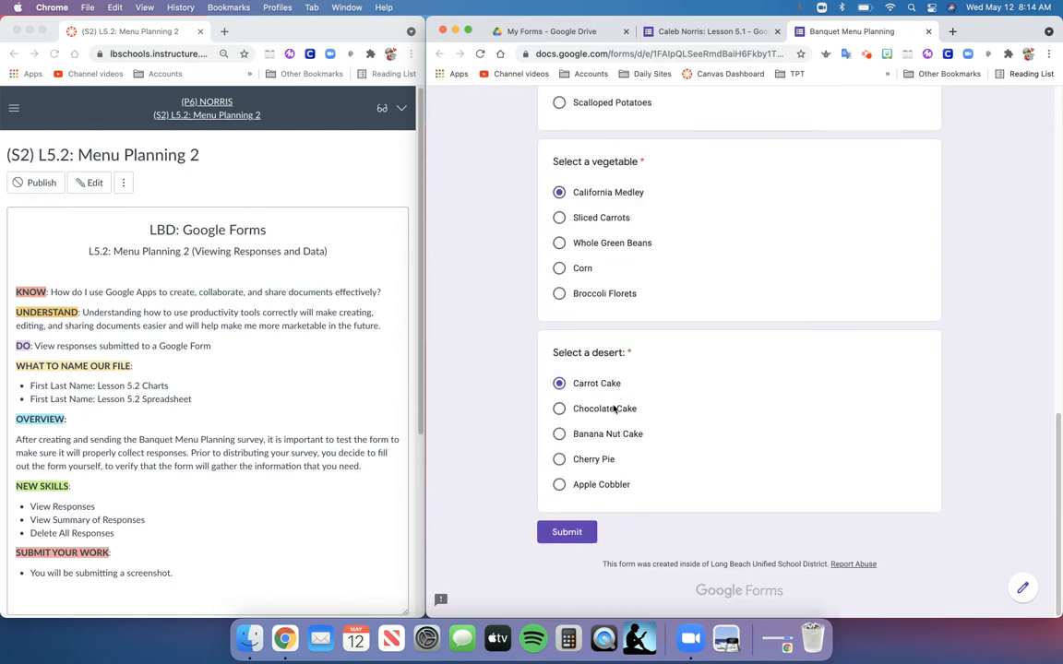
pyautogui.click(563, 532)
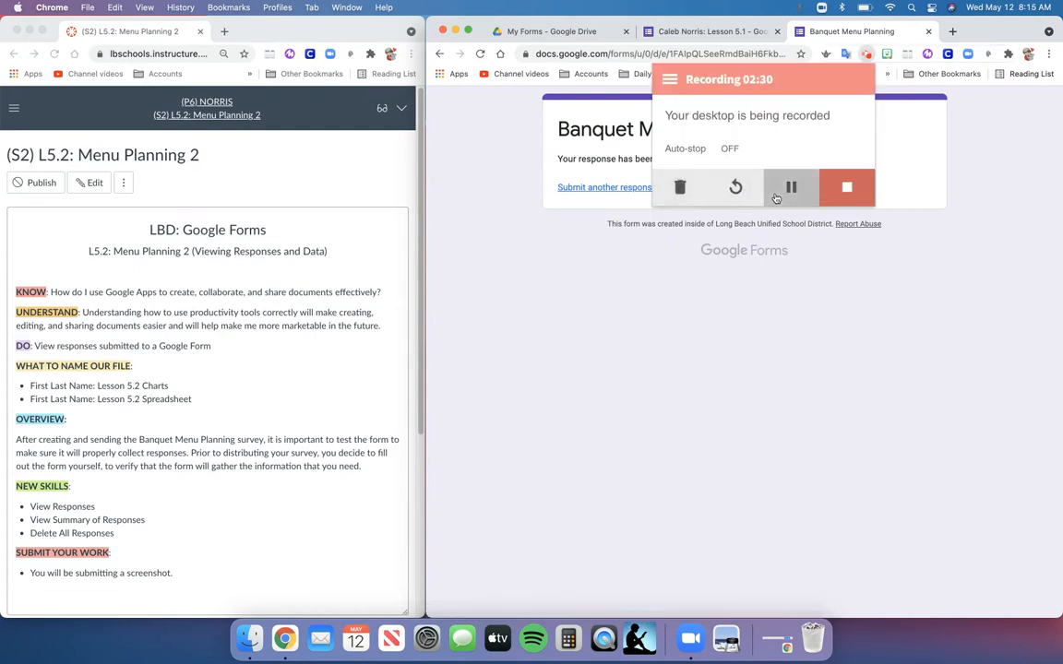
pyautogui.click(775, 199)
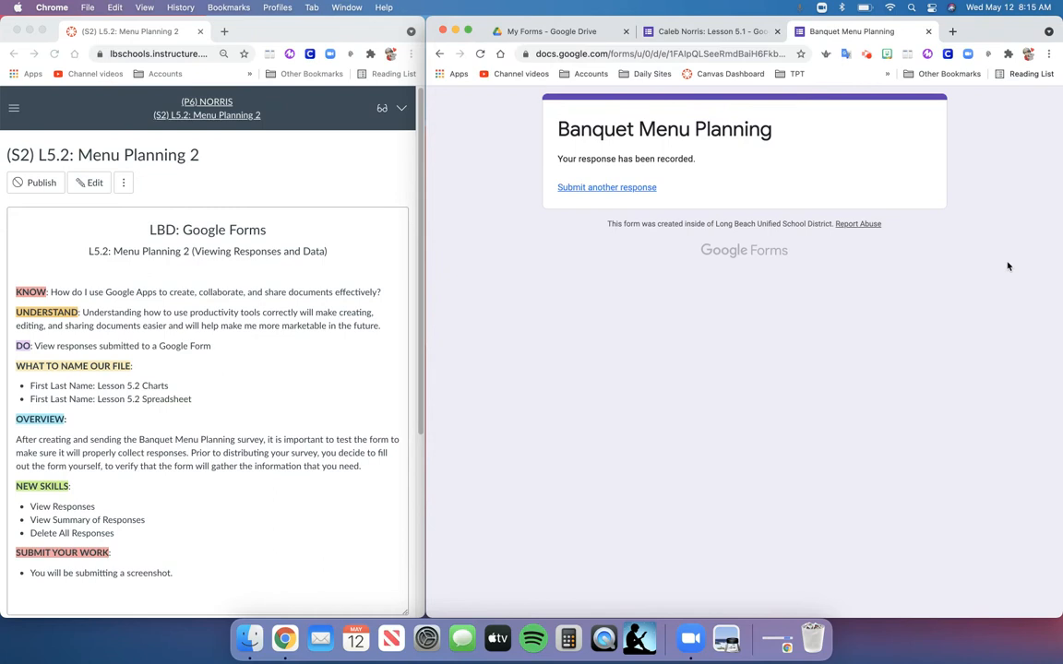
# - Return to the Lesson 5.1 form's responses and review the summary pie charts for the menu questions
pyautogui.click(672, 37)
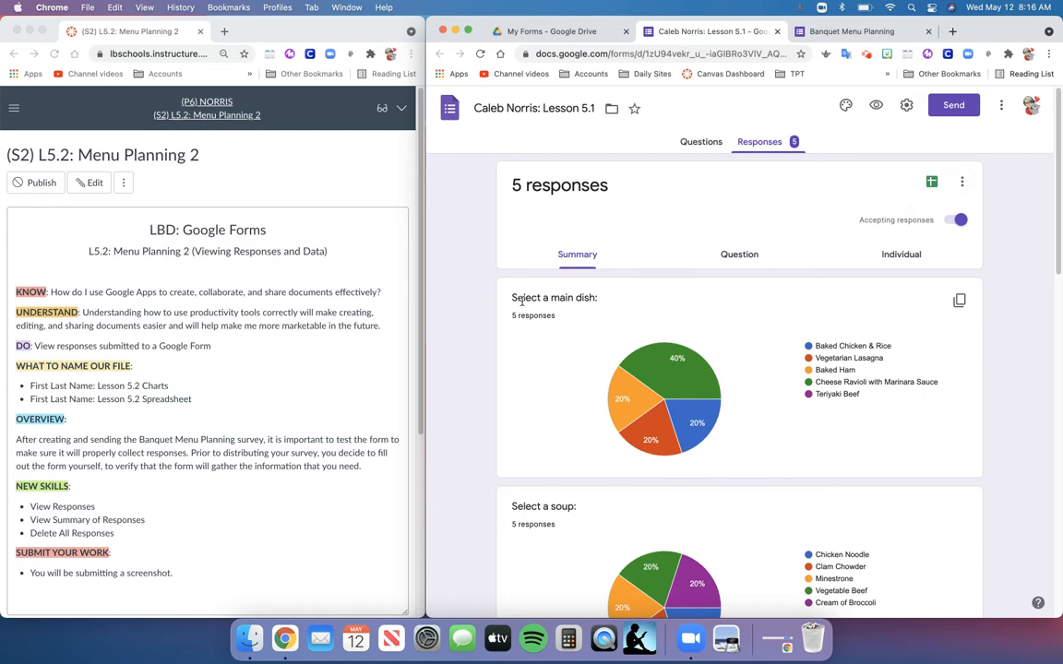
pyautogui.scroll(-3, 489, 316)
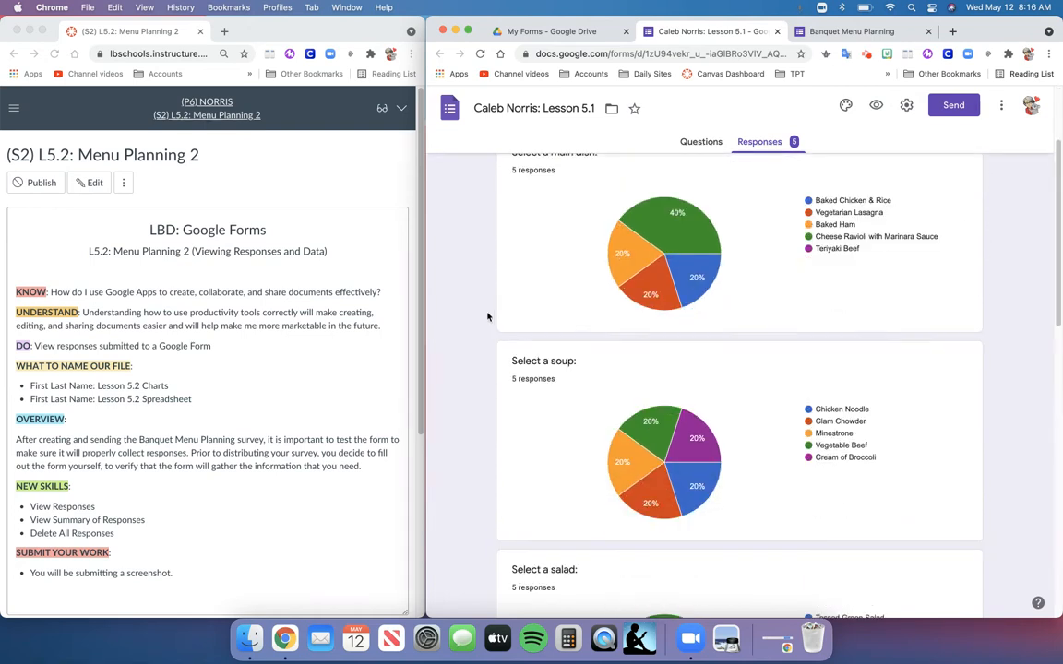
pyautogui.scroll(2, 488, 317)
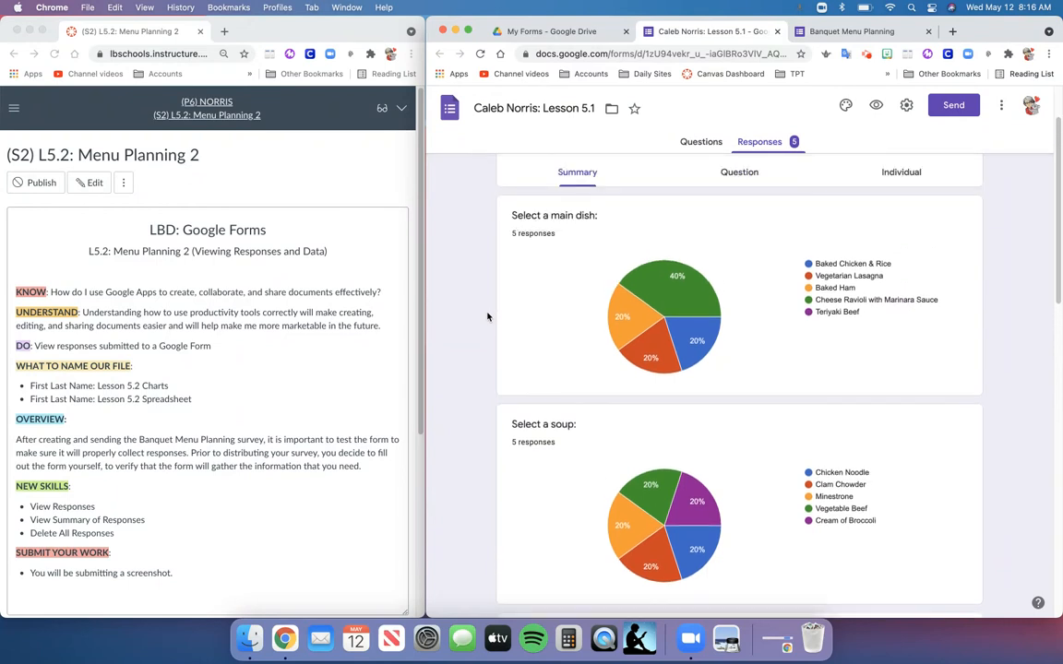
pyautogui.scroll(-1, 488, 316)
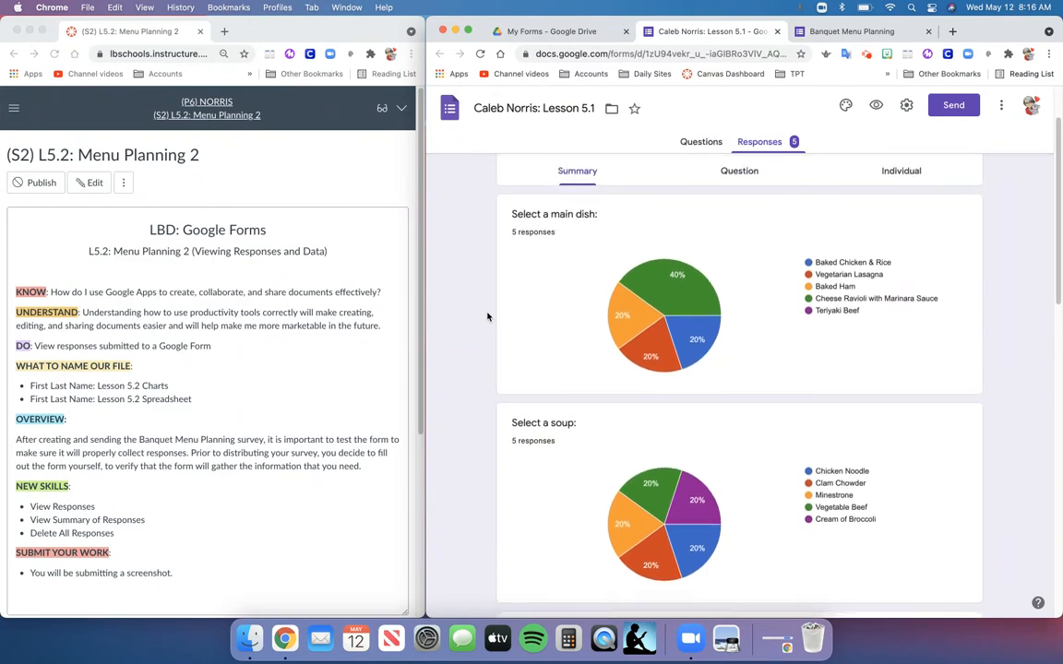
pyautogui.scroll(-5, 488, 317)
pyautogui.scroll(-2, 487, 316)
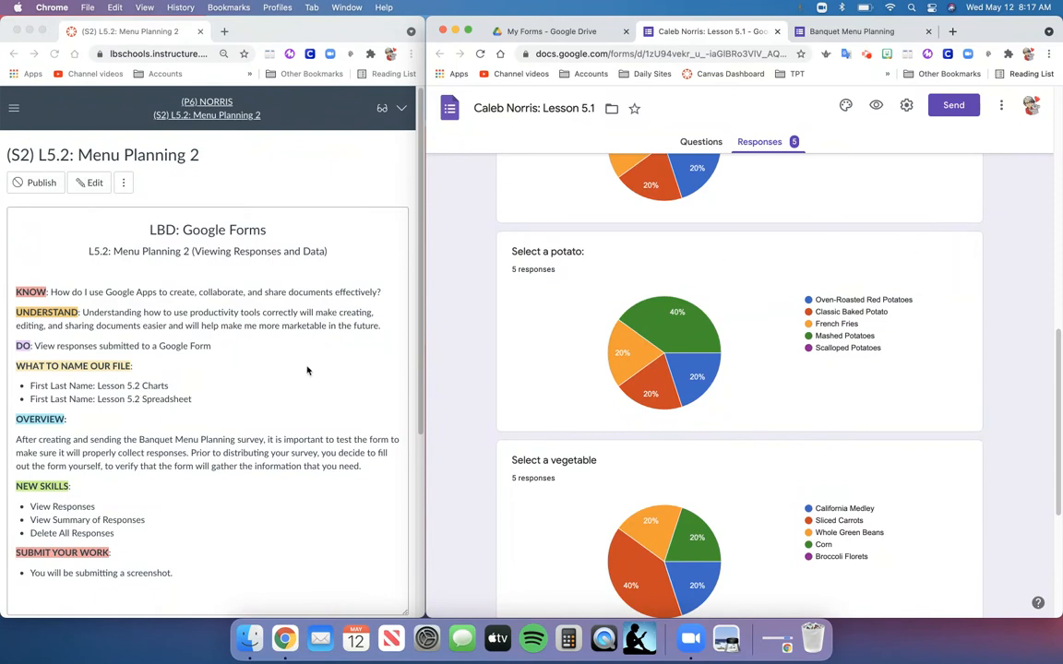
pyautogui.scroll(5, 427, 366)
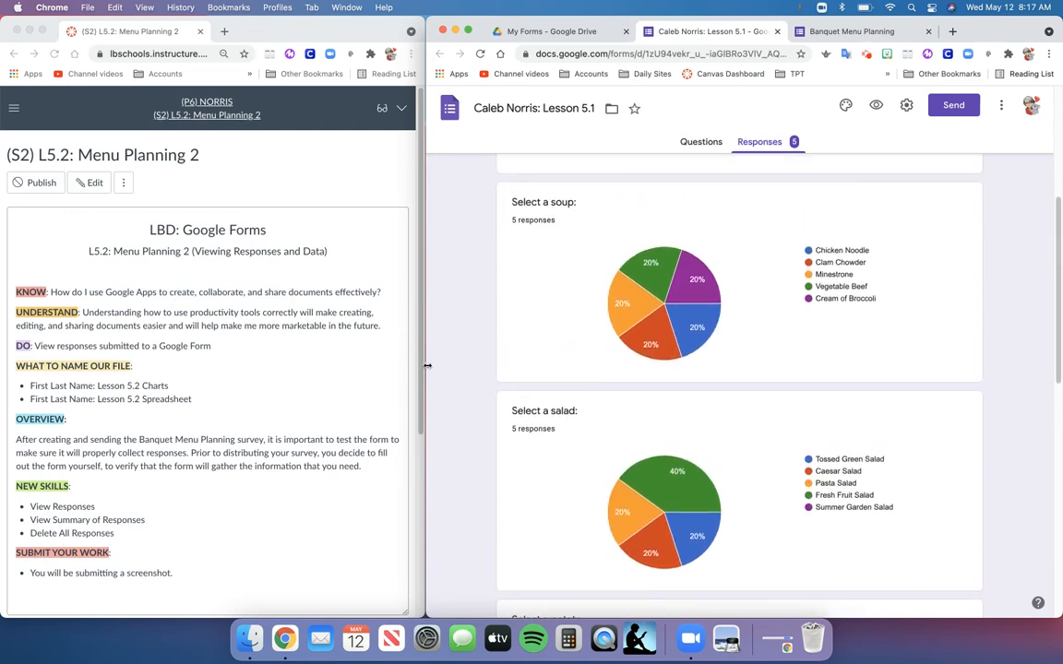
pyautogui.scroll(4, 427, 366)
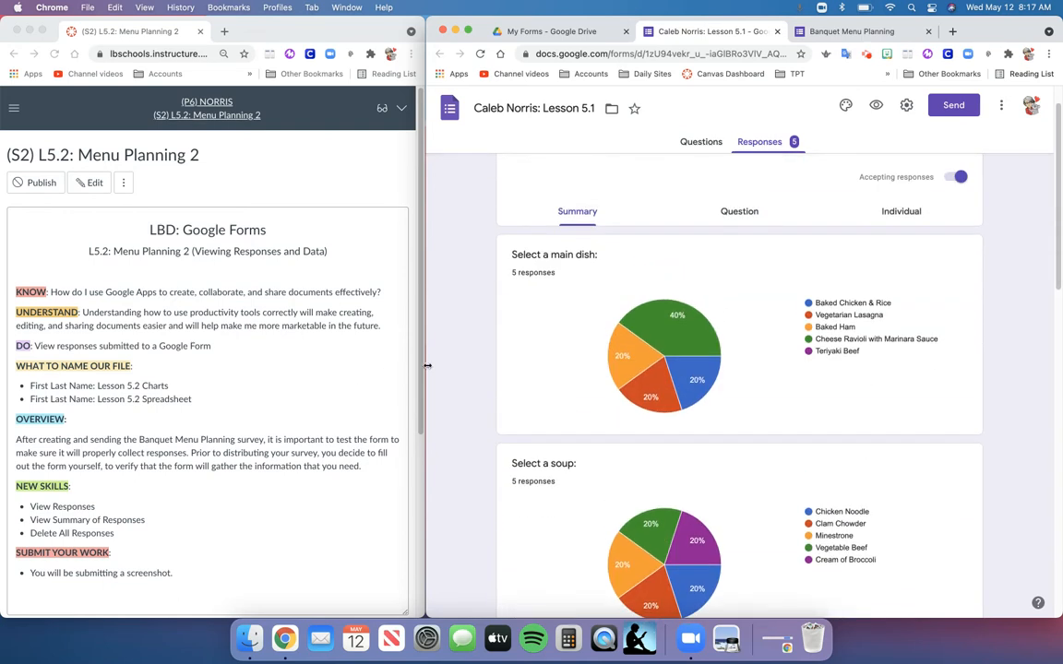
pyautogui.scroll(1, 427, 366)
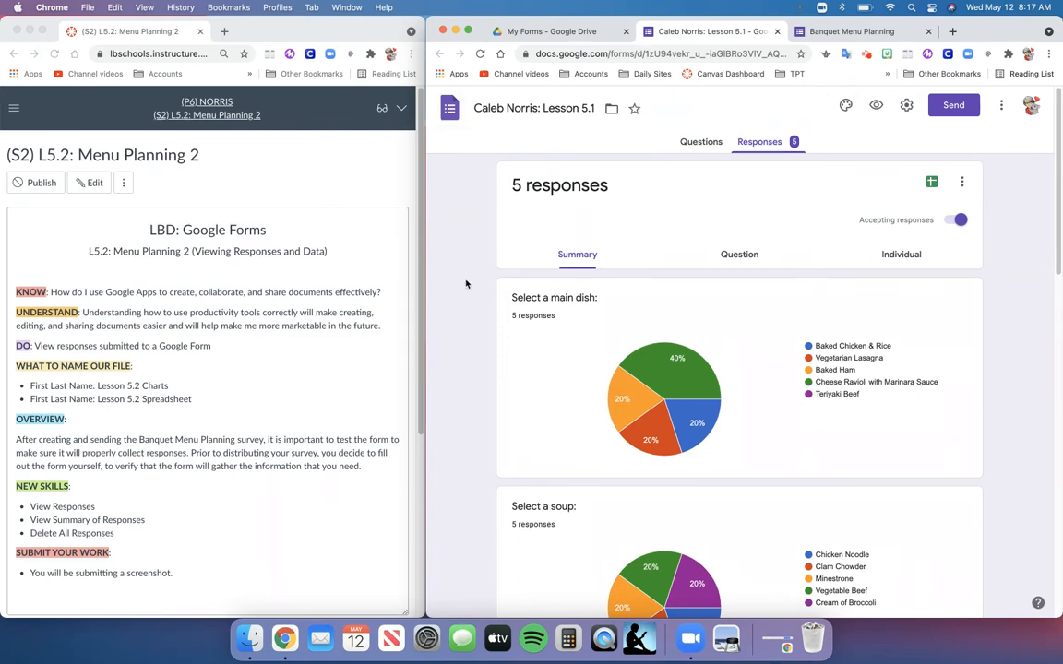
# - Capture a screenshot of the form's response summary, including the response heading and the main dish chart
pyautogui.press('super+shift+4')
pyautogui.moveTo(470, 84)
pyautogui.mouseDown()
pyautogui.moveTo(493, 173)
pyautogui.moveTo(753, 347)
pyautogui.moveTo(968, 461)
pyautogui.moveTo(1011, 521)
pyautogui.moveTo(1017, 585)
pyautogui.moveTo(1000, 618)
pyautogui.mouseUp()
# - Try to rename the new screenshot on the desktop with the full name followed by ": Lesson 5.2 Charts"
pyautogui.moveTo(991, 31); pyautogui.dragTo(871, 33)
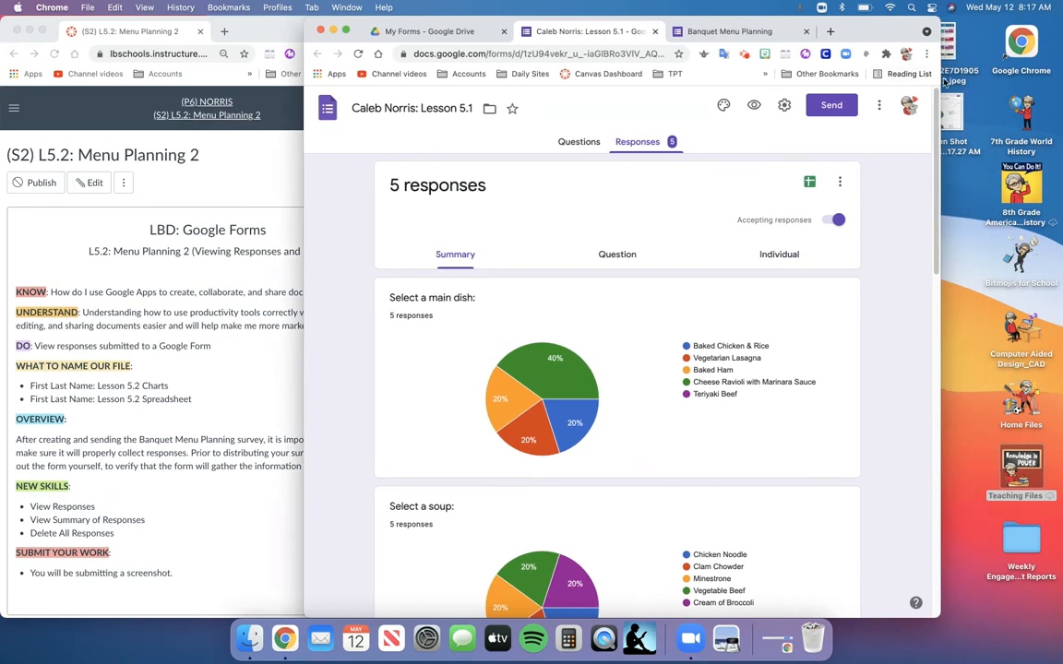
pyautogui.click(956, 151)
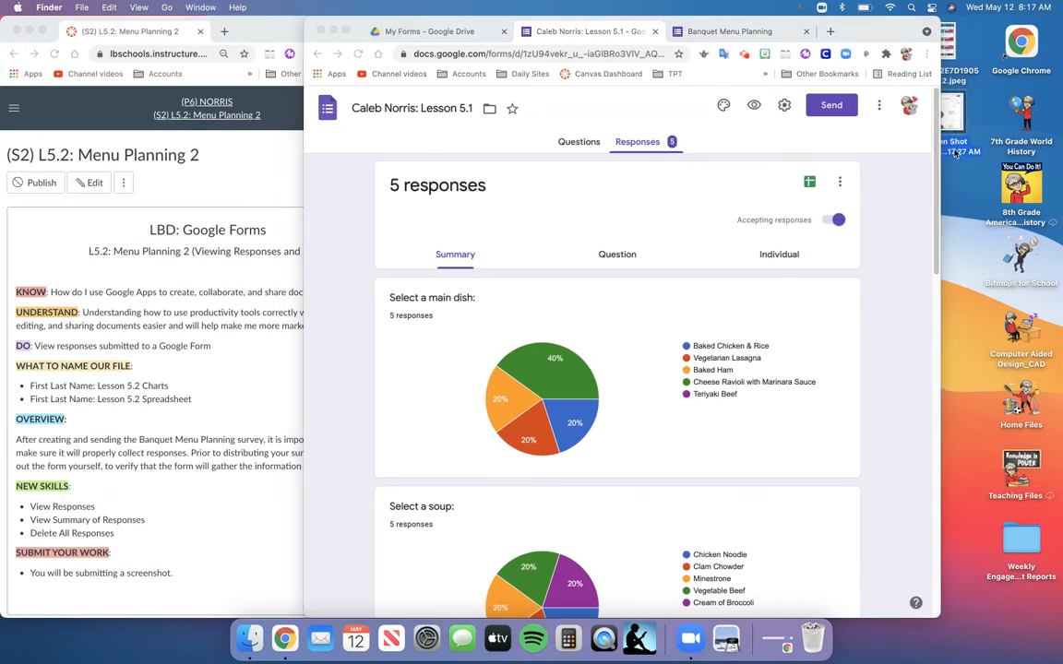
pyautogui.rightClick(956, 151)
pyautogui.click(859, 240)
pyautogui.write('Lesson 5.2')
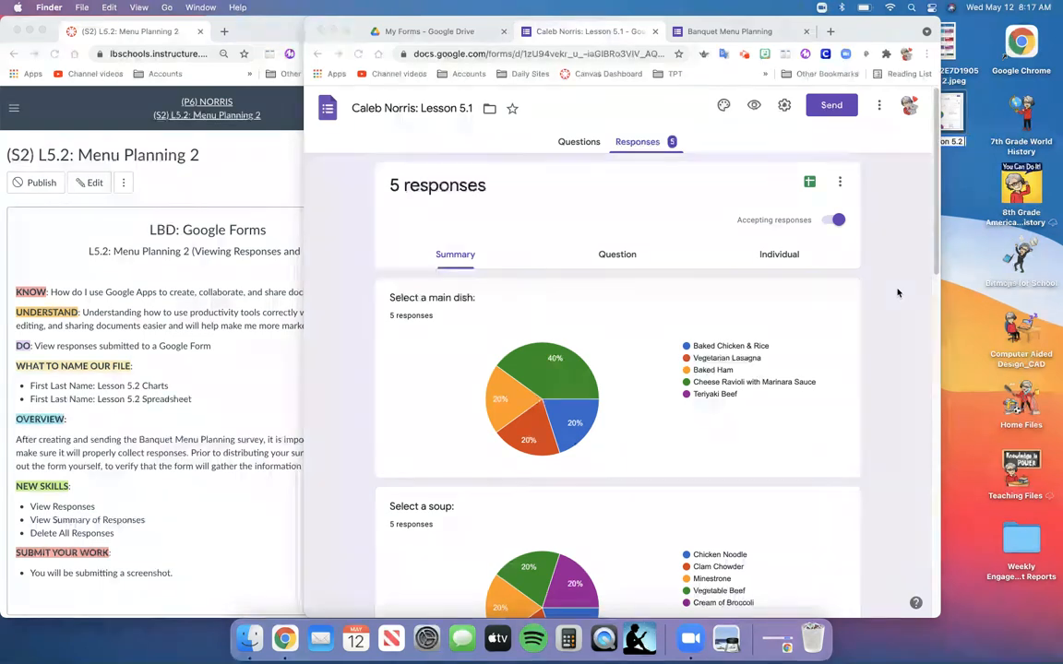
pyautogui.write(' Charts')
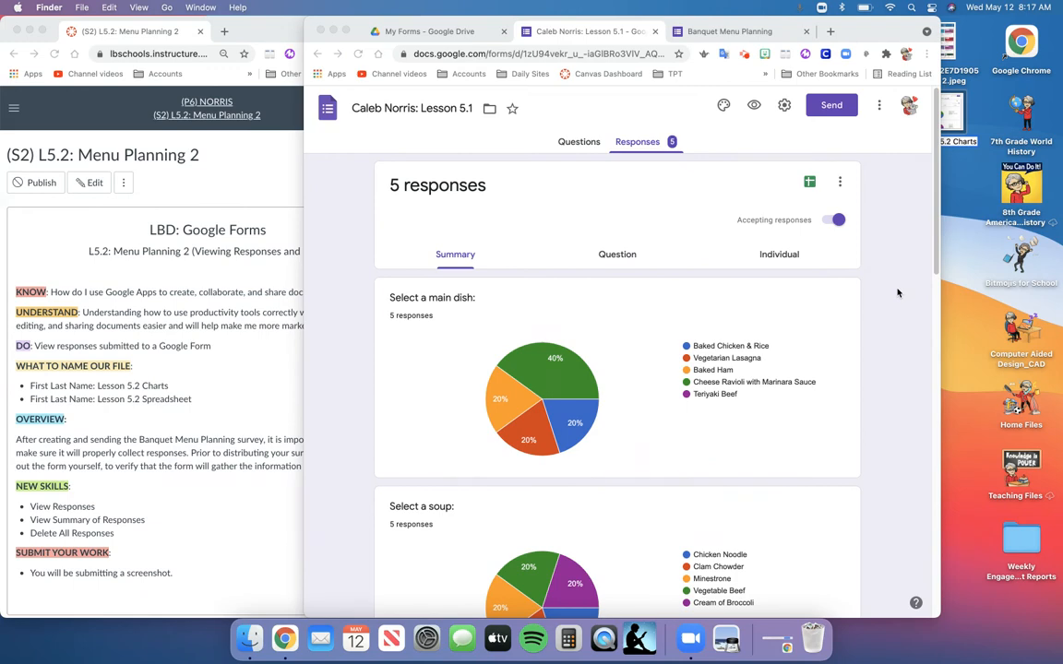
pyautogui.press('Return')
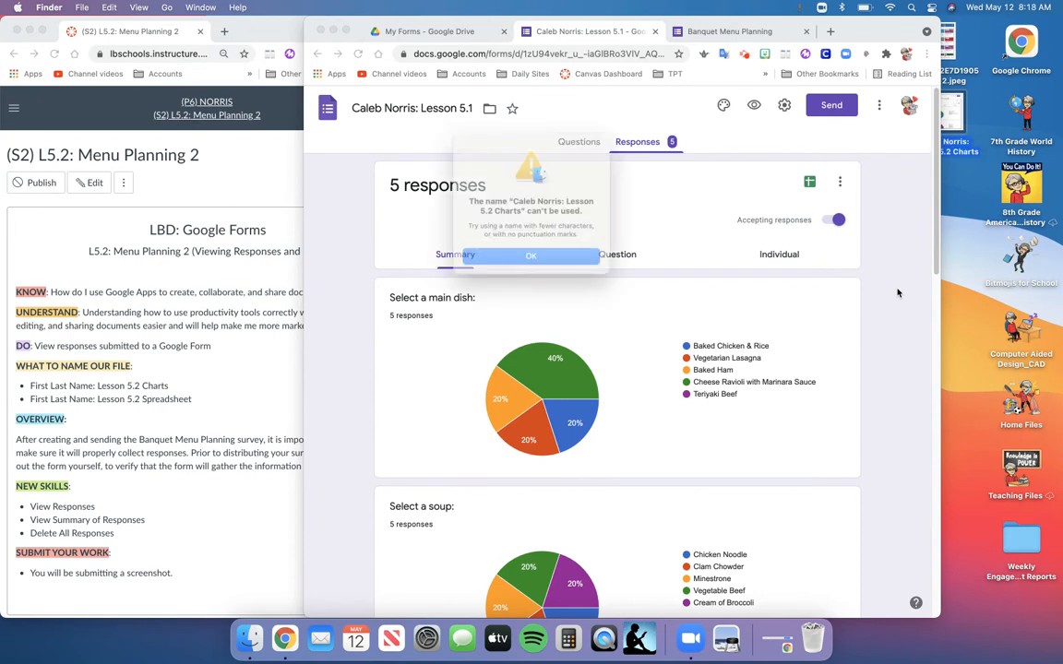
pyautogui.click(582, 261)
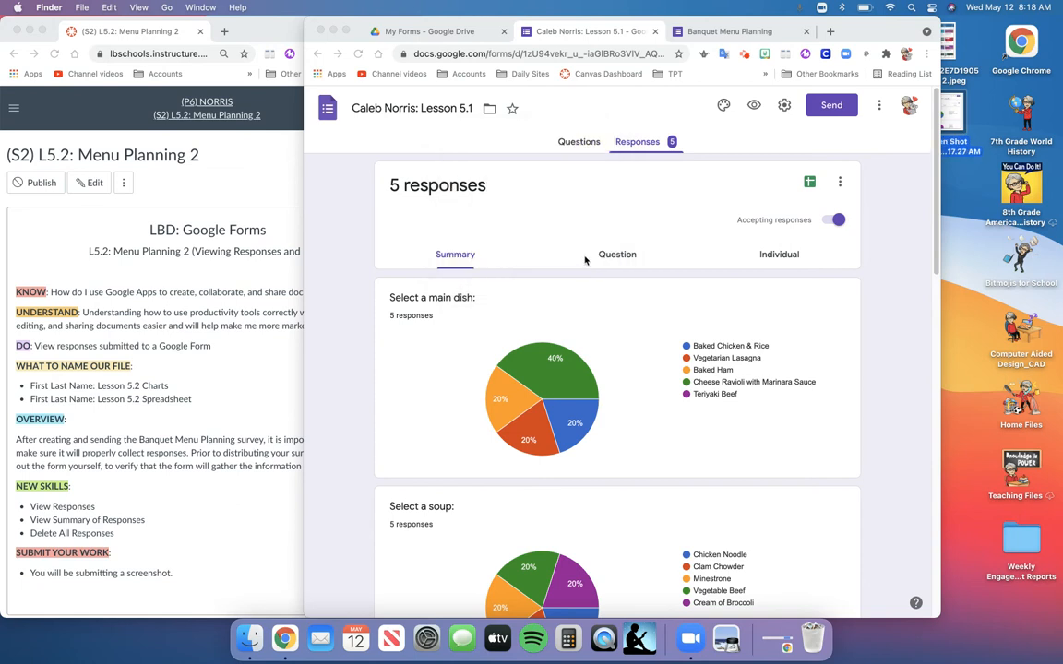
pyautogui.moveTo(871, 30); pyautogui.dragTo(992, 17)
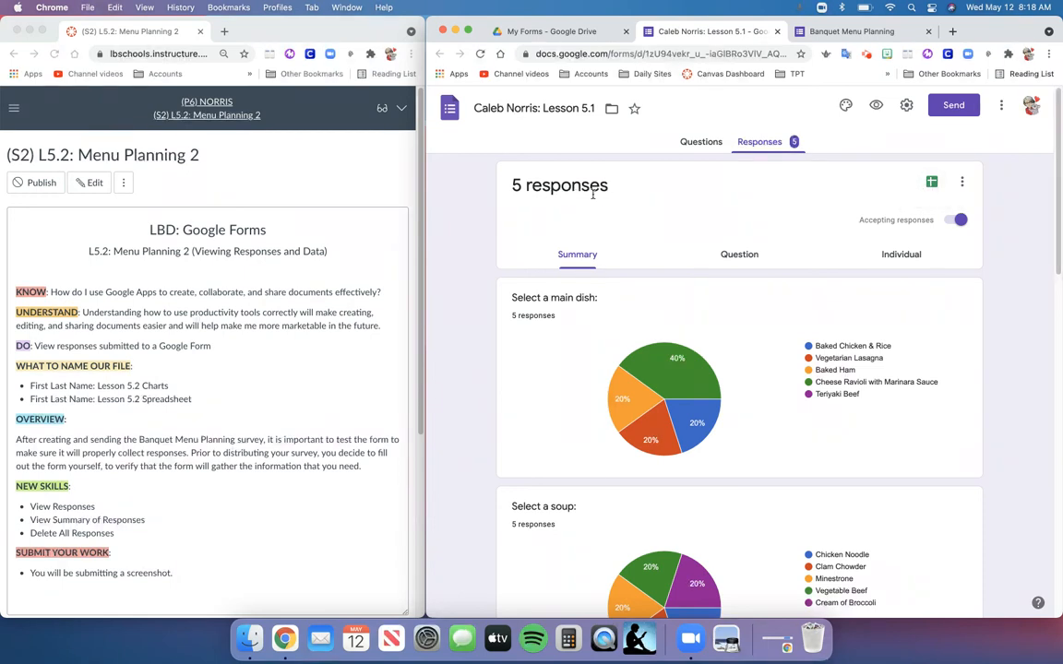
# - Create a new spreadsheet as the destination for the form's responses, keeping the suggested file name
pyautogui.click(932, 184)
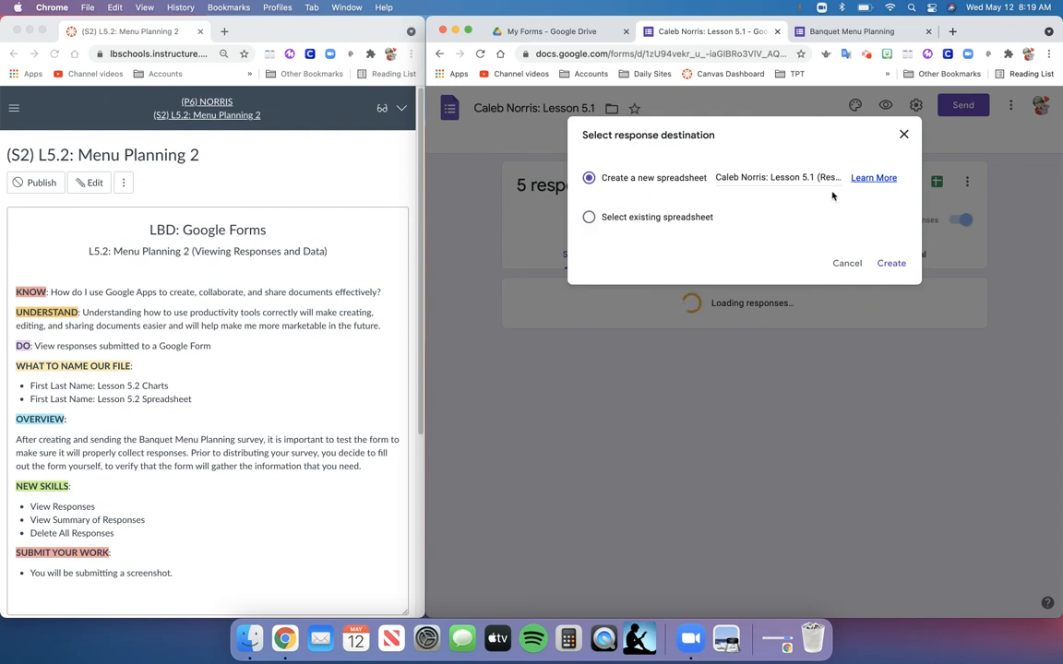
pyautogui.click(897, 268)
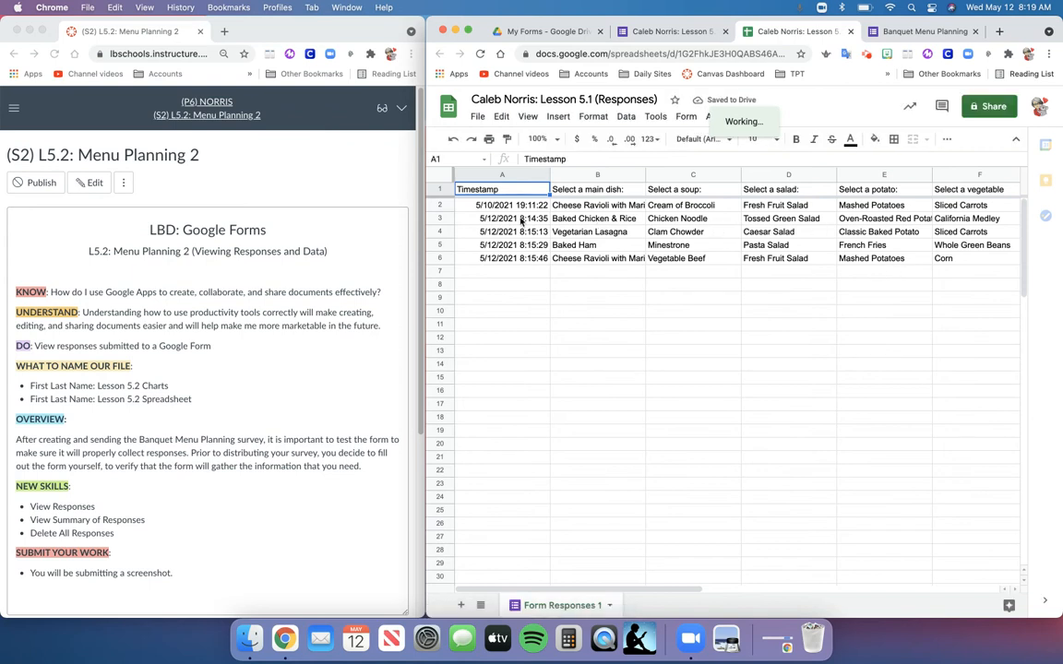
# - Align all cells of the responses sheet vertically to the middle and wrap their text
pyautogui.click(446, 175)
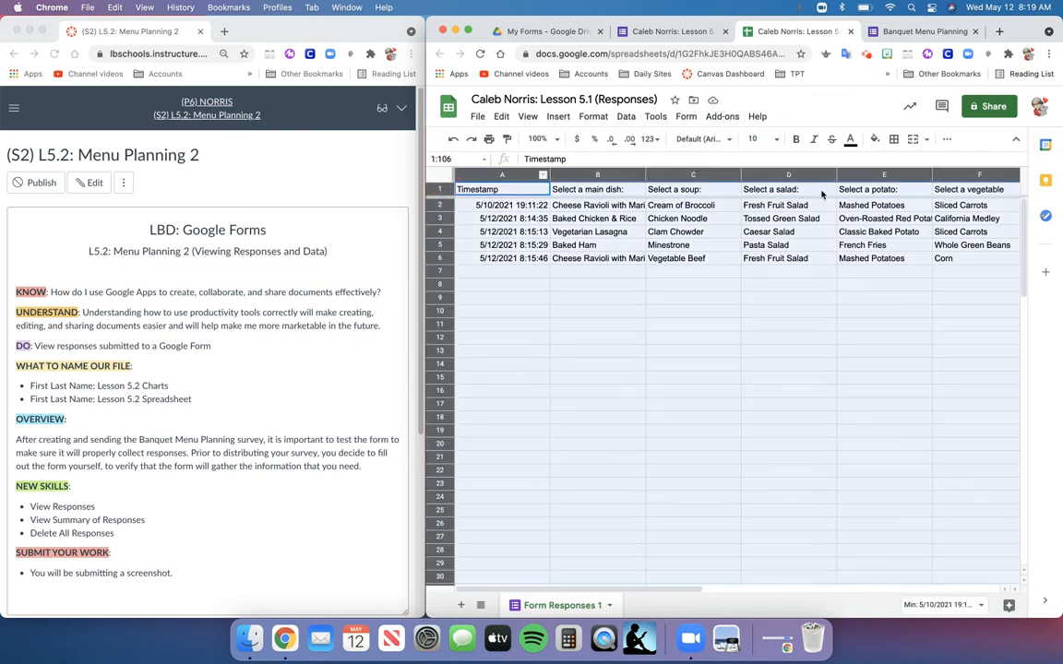
pyautogui.click(927, 143)
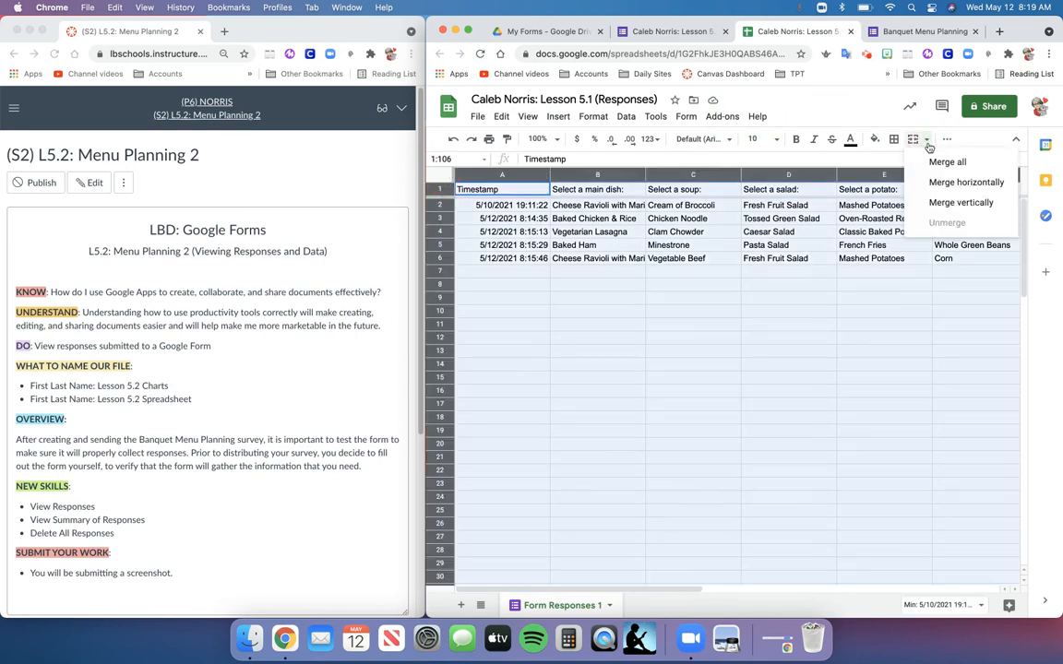
pyautogui.click(927, 143)
pyautogui.click(946, 138)
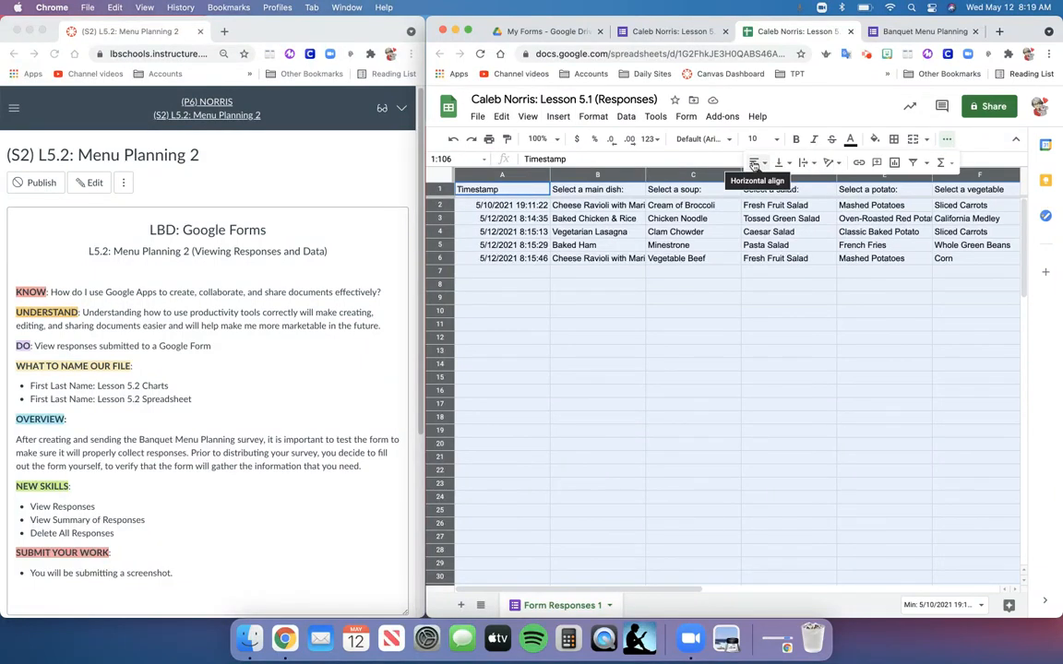
pyautogui.click(779, 162)
pyautogui.click(796, 184)
pyautogui.click(803, 162)
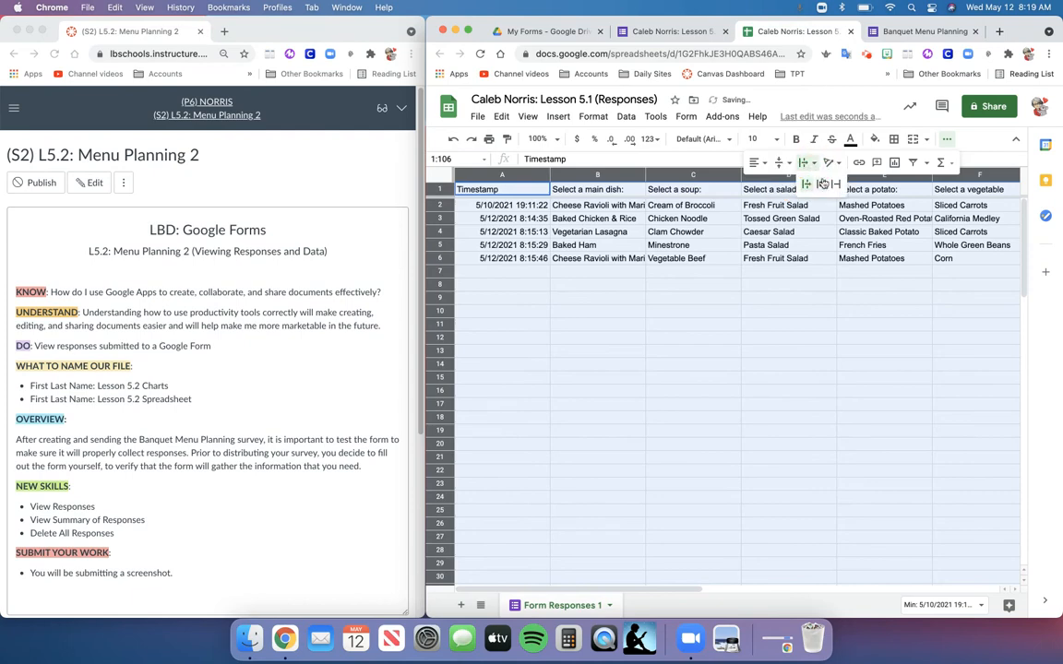
pyautogui.click(822, 184)
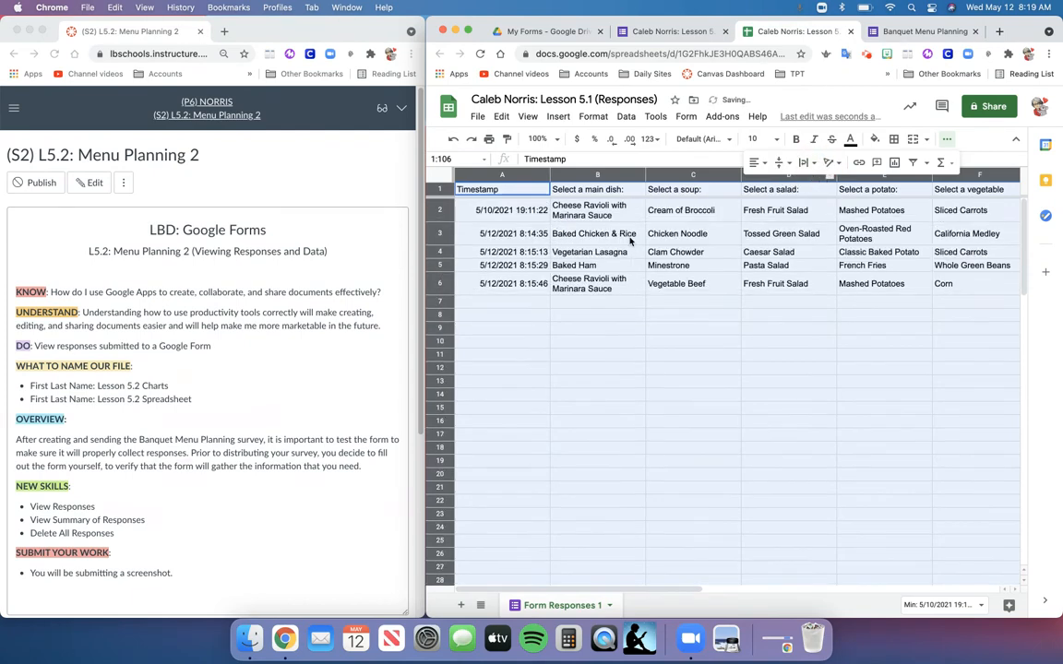
# - Try applying all borders to the response cells B2:F6 and undo the formatting
pyautogui.click(572, 218)
pyautogui.moveTo(572, 217); pyautogui.dragTo(944, 282)
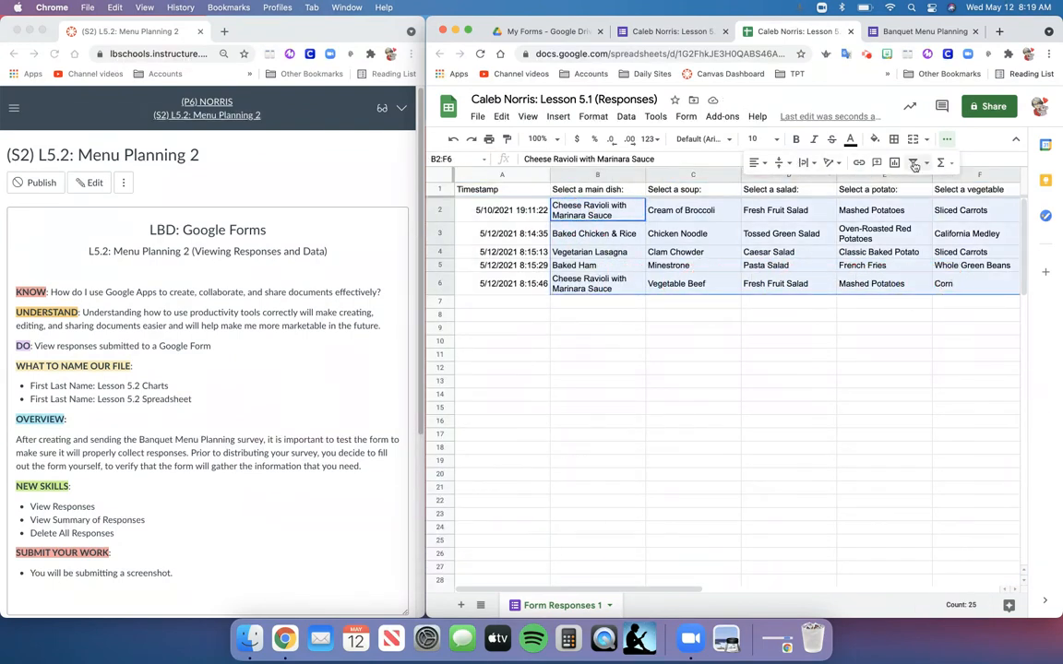
pyautogui.click(894, 138)
pyautogui.click(900, 165)
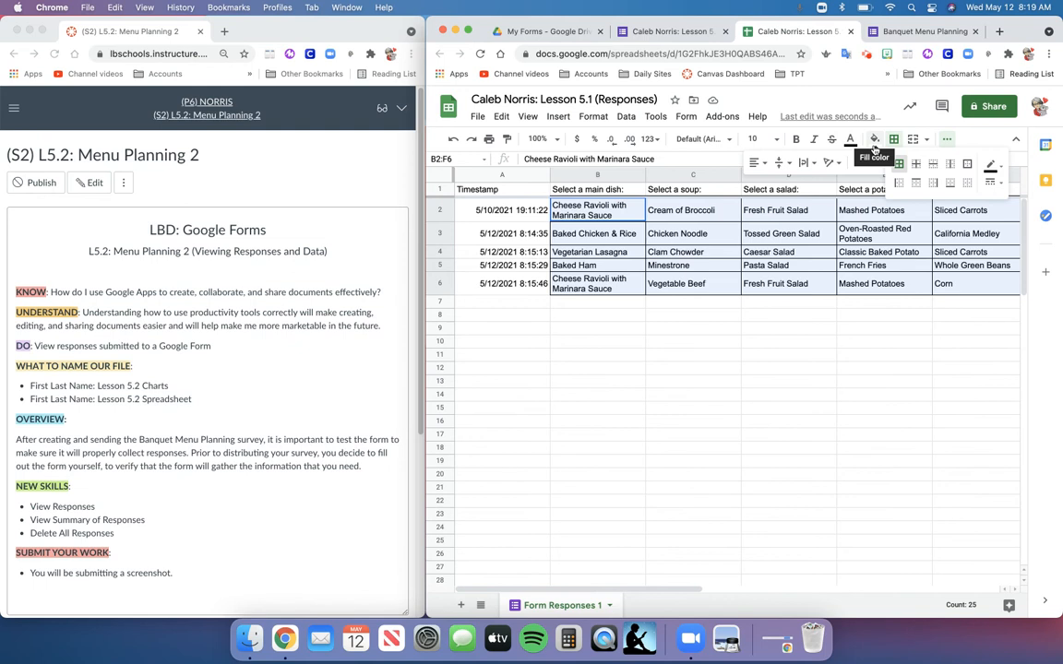
pyautogui.press('super+z')
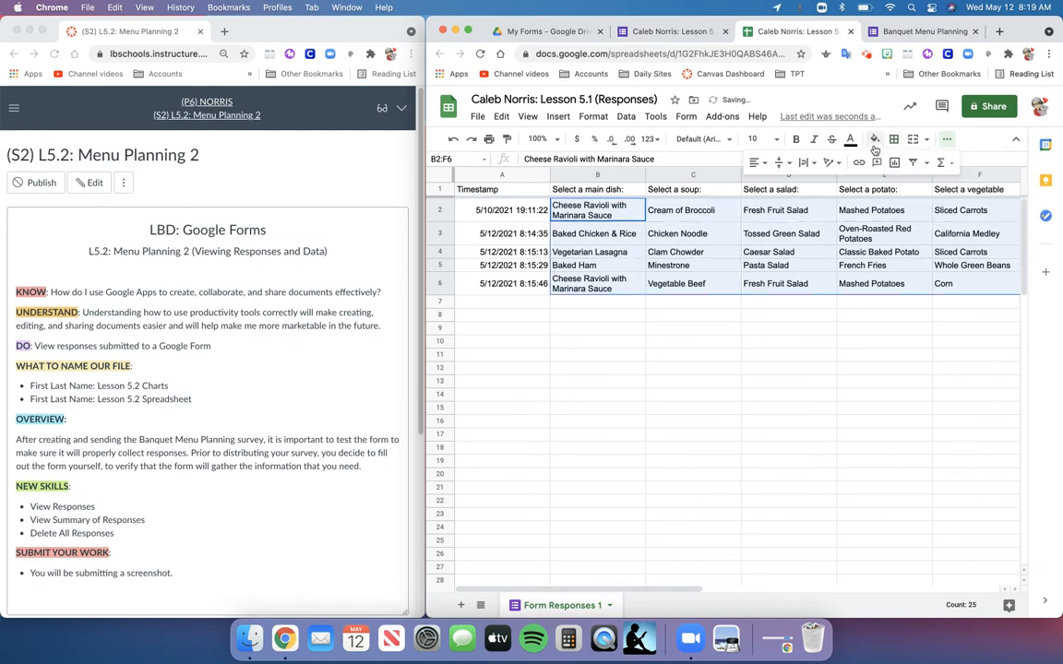
# - Deselect the response data and capture a screenshot of the sheet from the file title down to the last response row
pyautogui.click(521, 305)
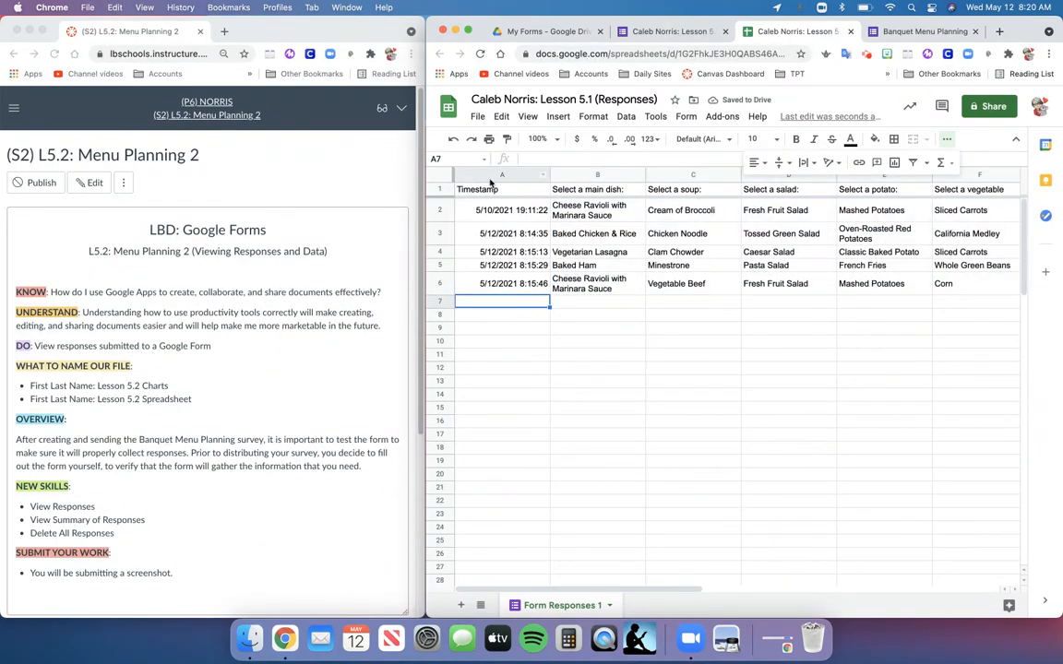
pyautogui.press('super+shift+4')
pyautogui.moveTo(459, 83); pyautogui.dragTo(1018, 316)
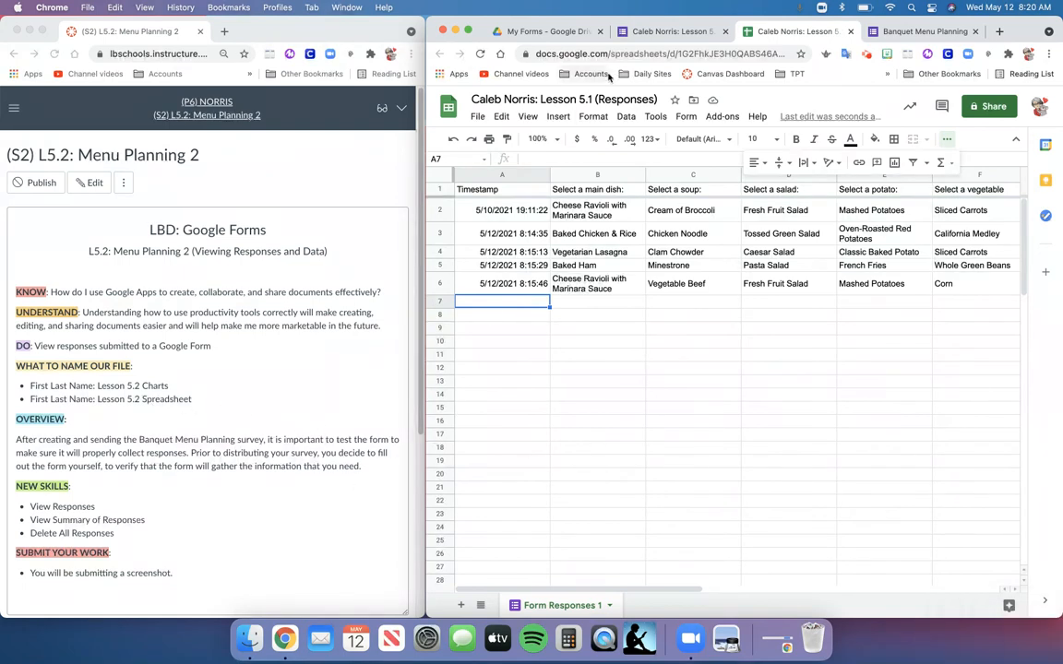
# - Return to the form's responses and examine the main dish answers by question and the first individual submission
pyautogui.click(643, 35)
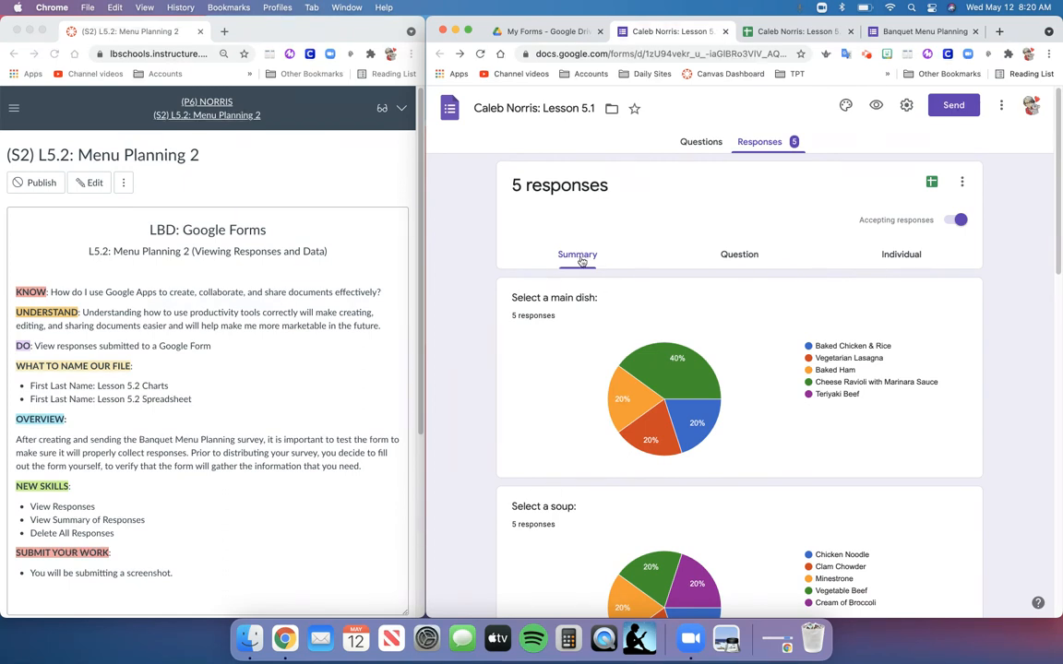
pyautogui.click(736, 257)
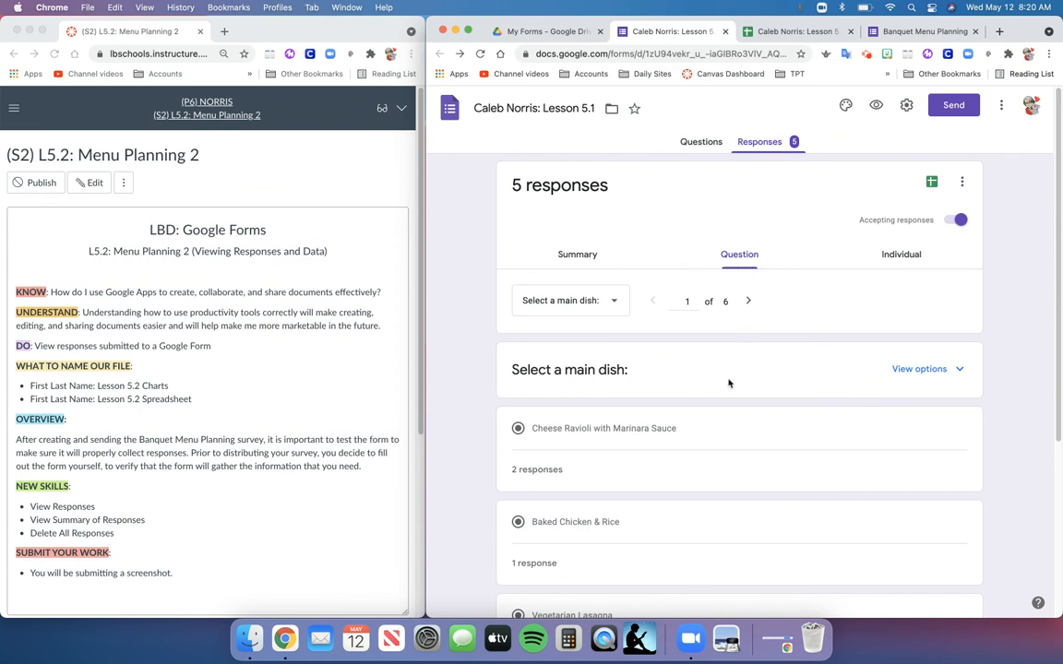
pyautogui.scroll(-5, 736, 379)
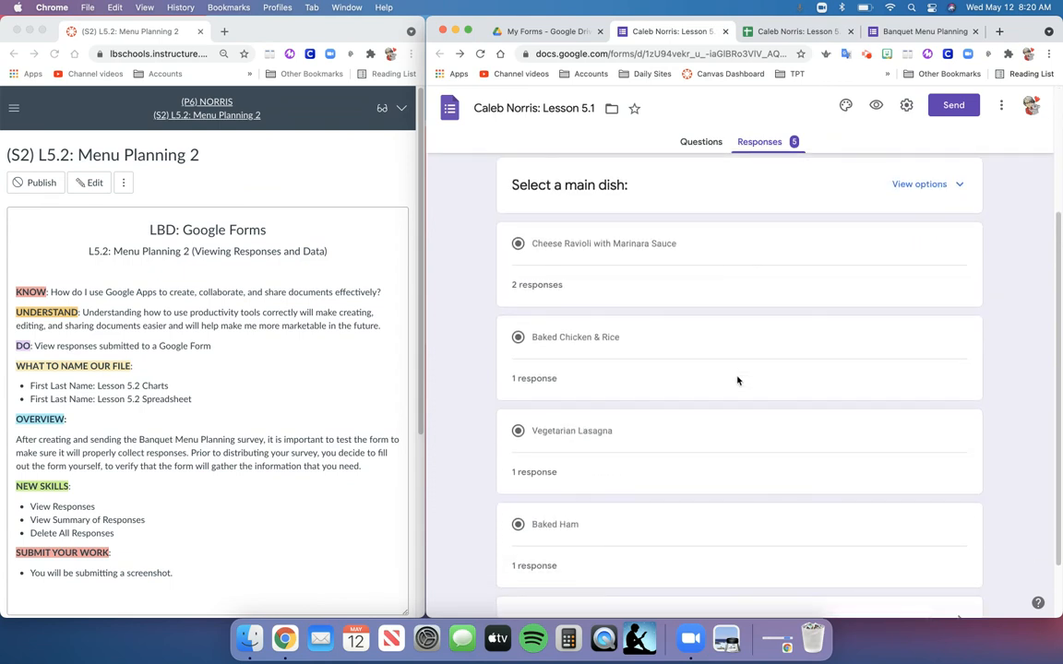
pyautogui.scroll(5, 737, 379)
pyautogui.click(900, 256)
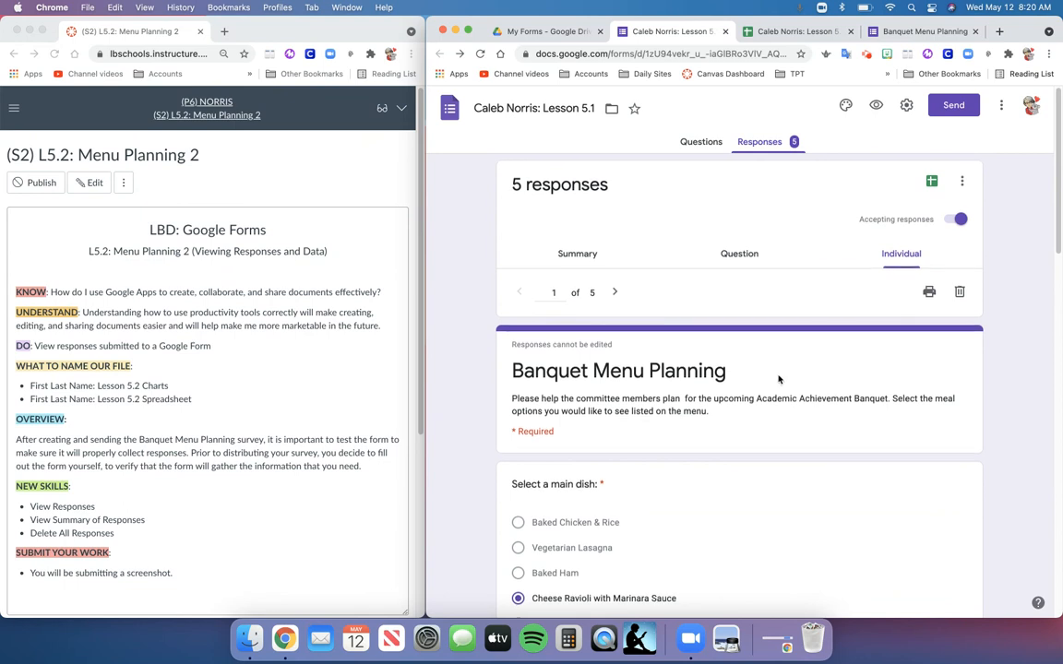
pyautogui.scroll(-2, 778, 379)
pyautogui.scroll(-2, 778, 379)
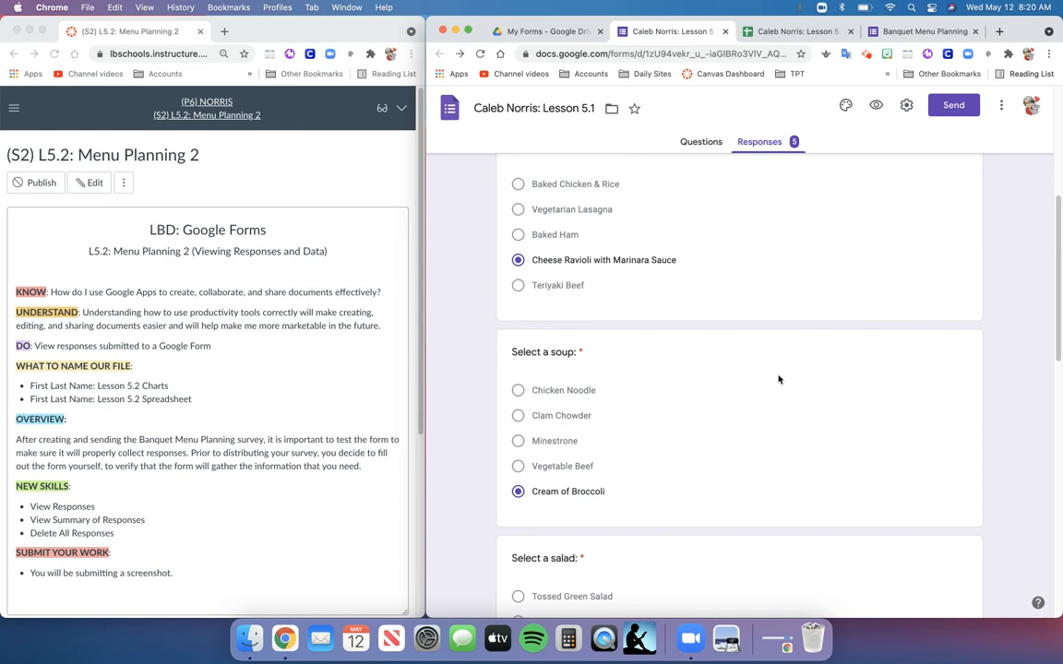
pyautogui.scroll(5, 778, 379)
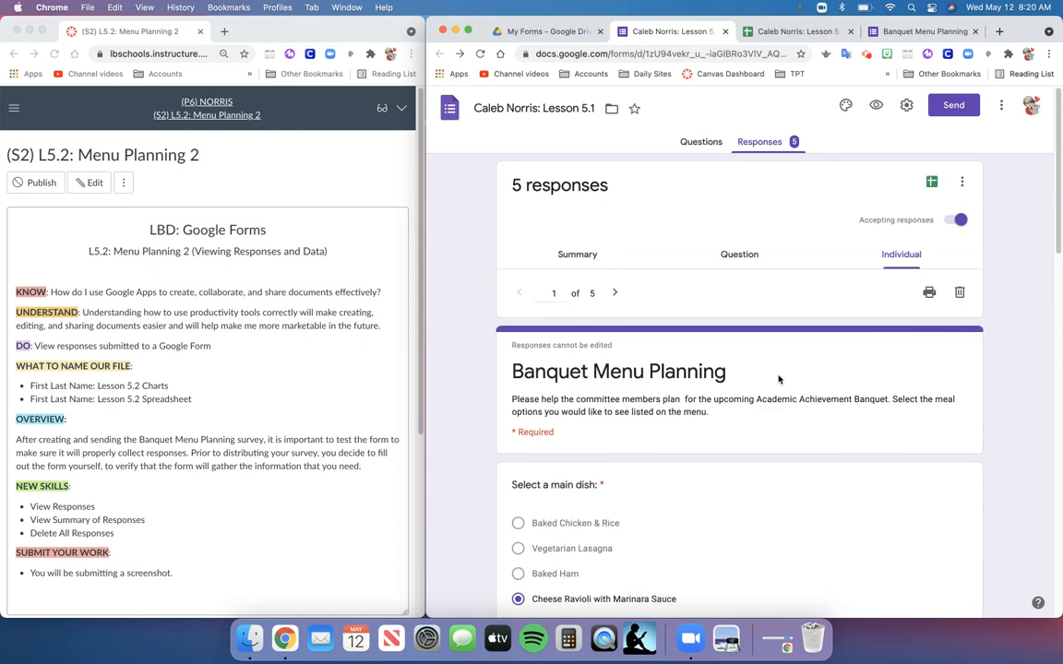
# - Compare the form's summary, question and individual response views, ending on the summary charts
pyautogui.click(572, 256)
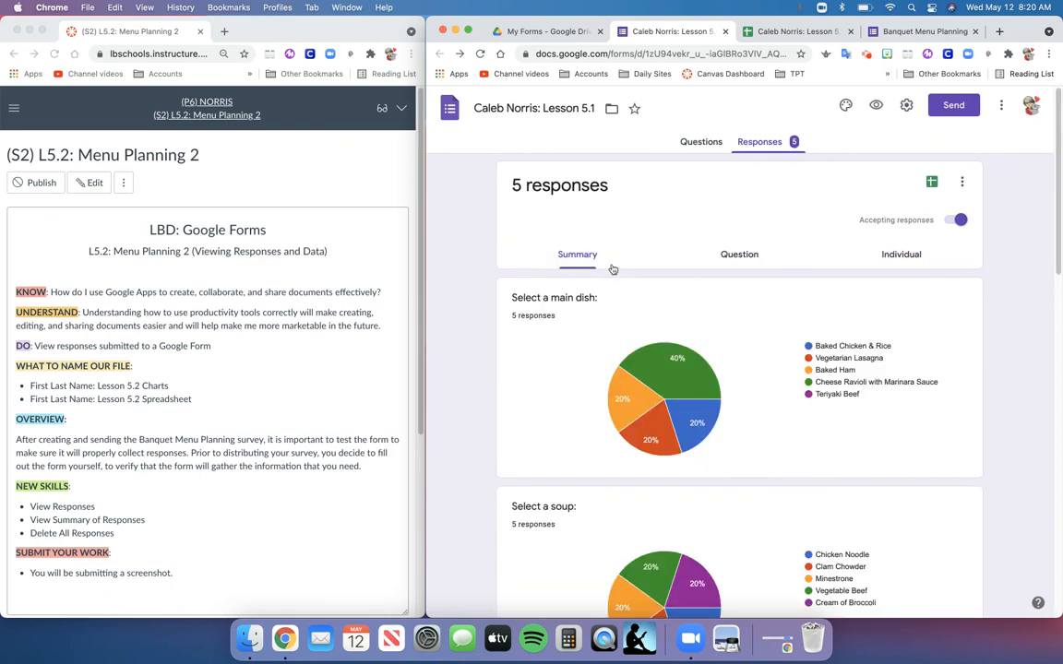
pyautogui.click(737, 264)
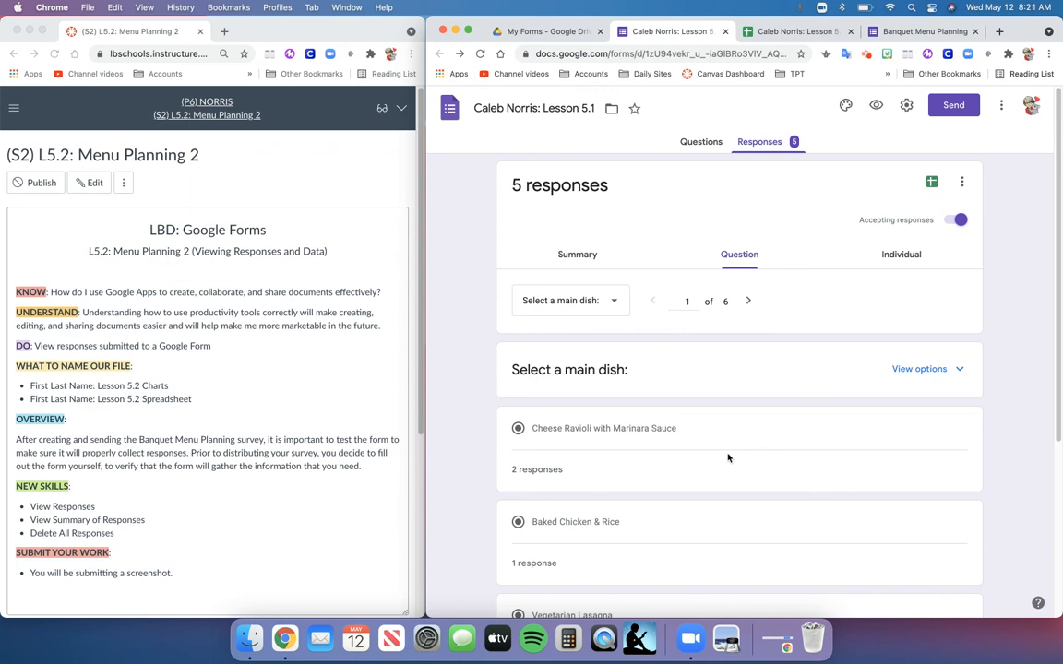
pyautogui.click(900, 255)
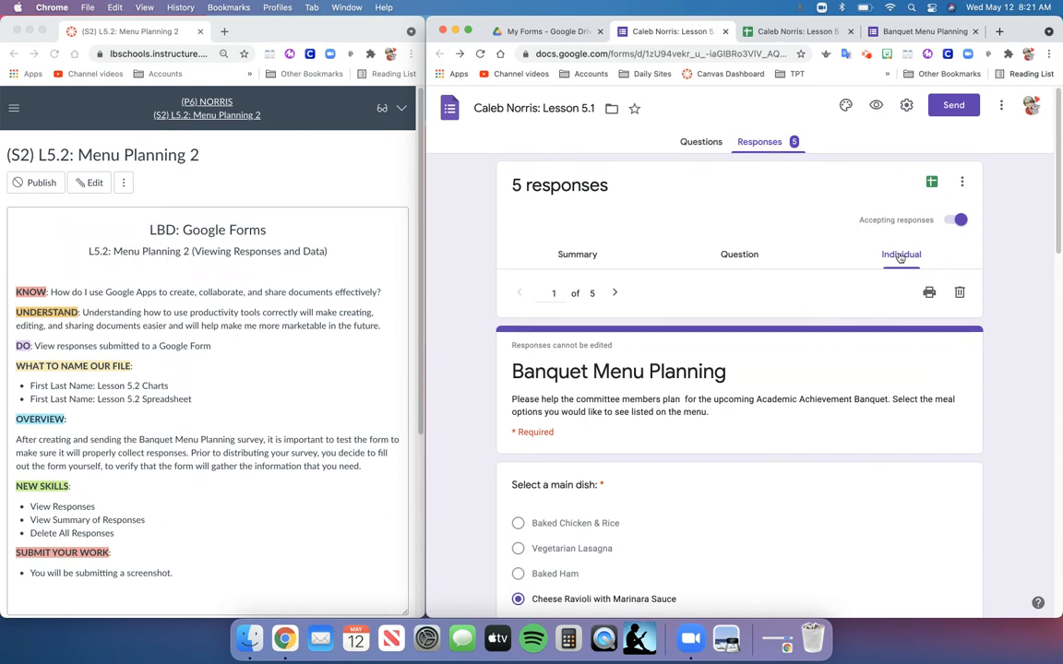
pyautogui.click(598, 262)
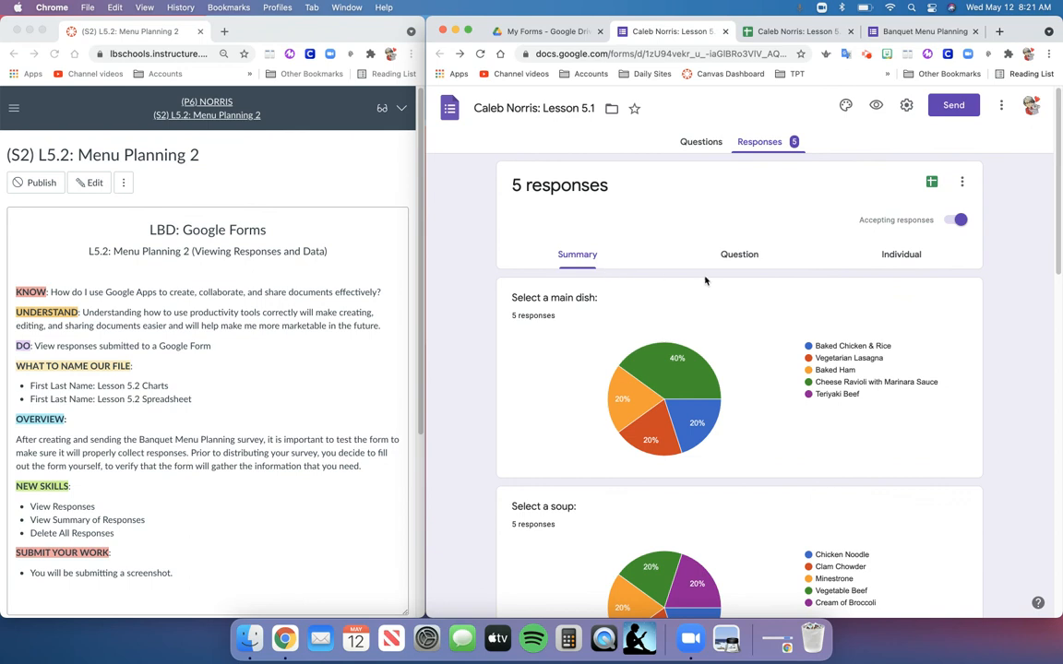